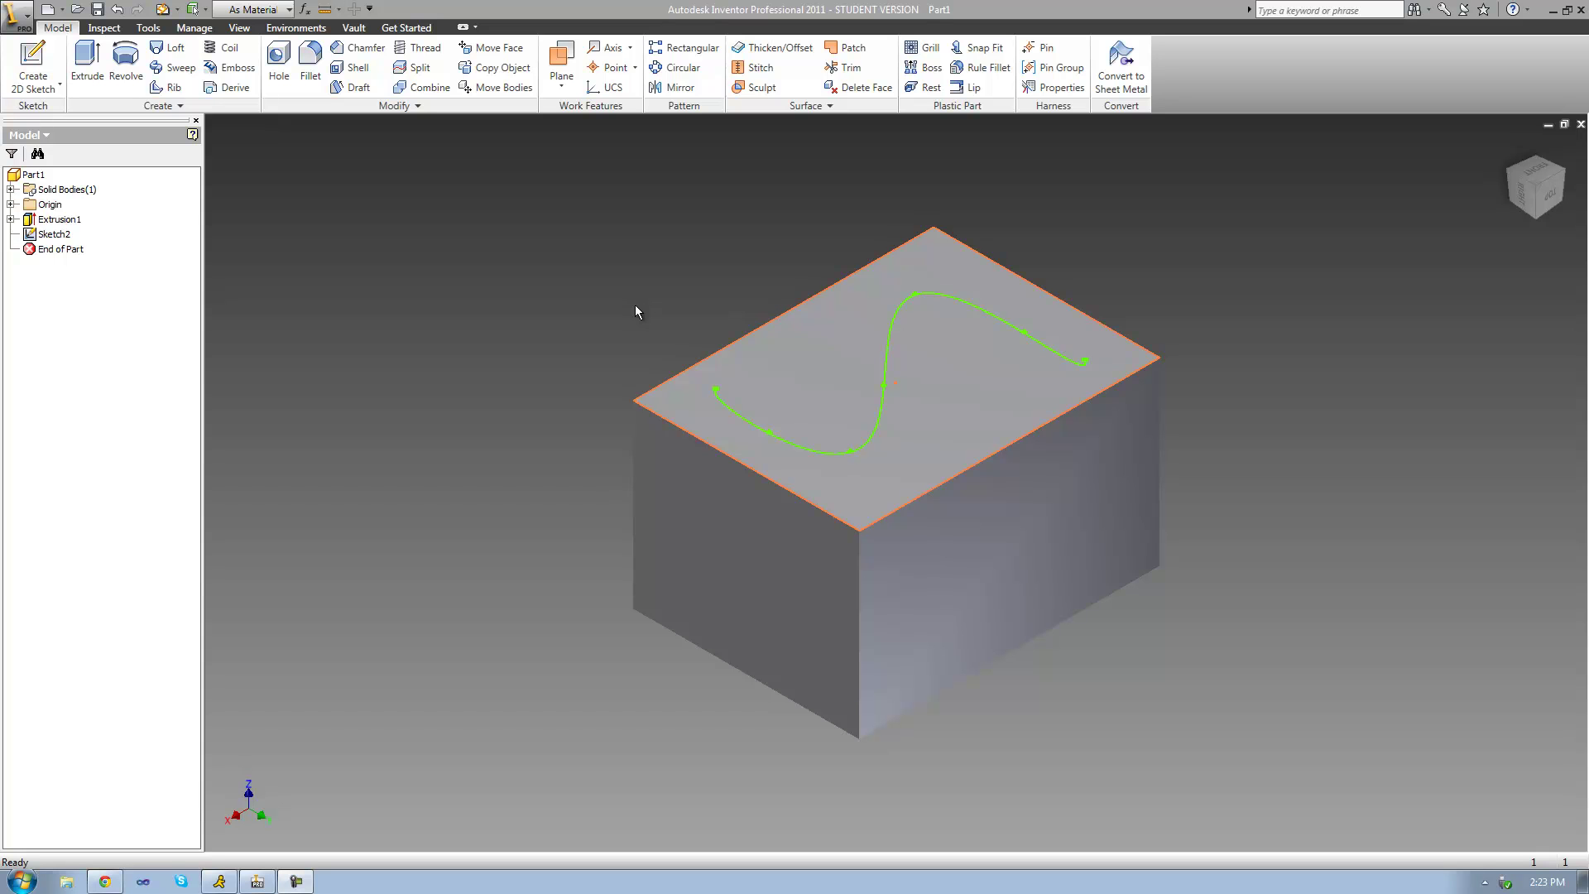
pyautogui.click(280, 75)
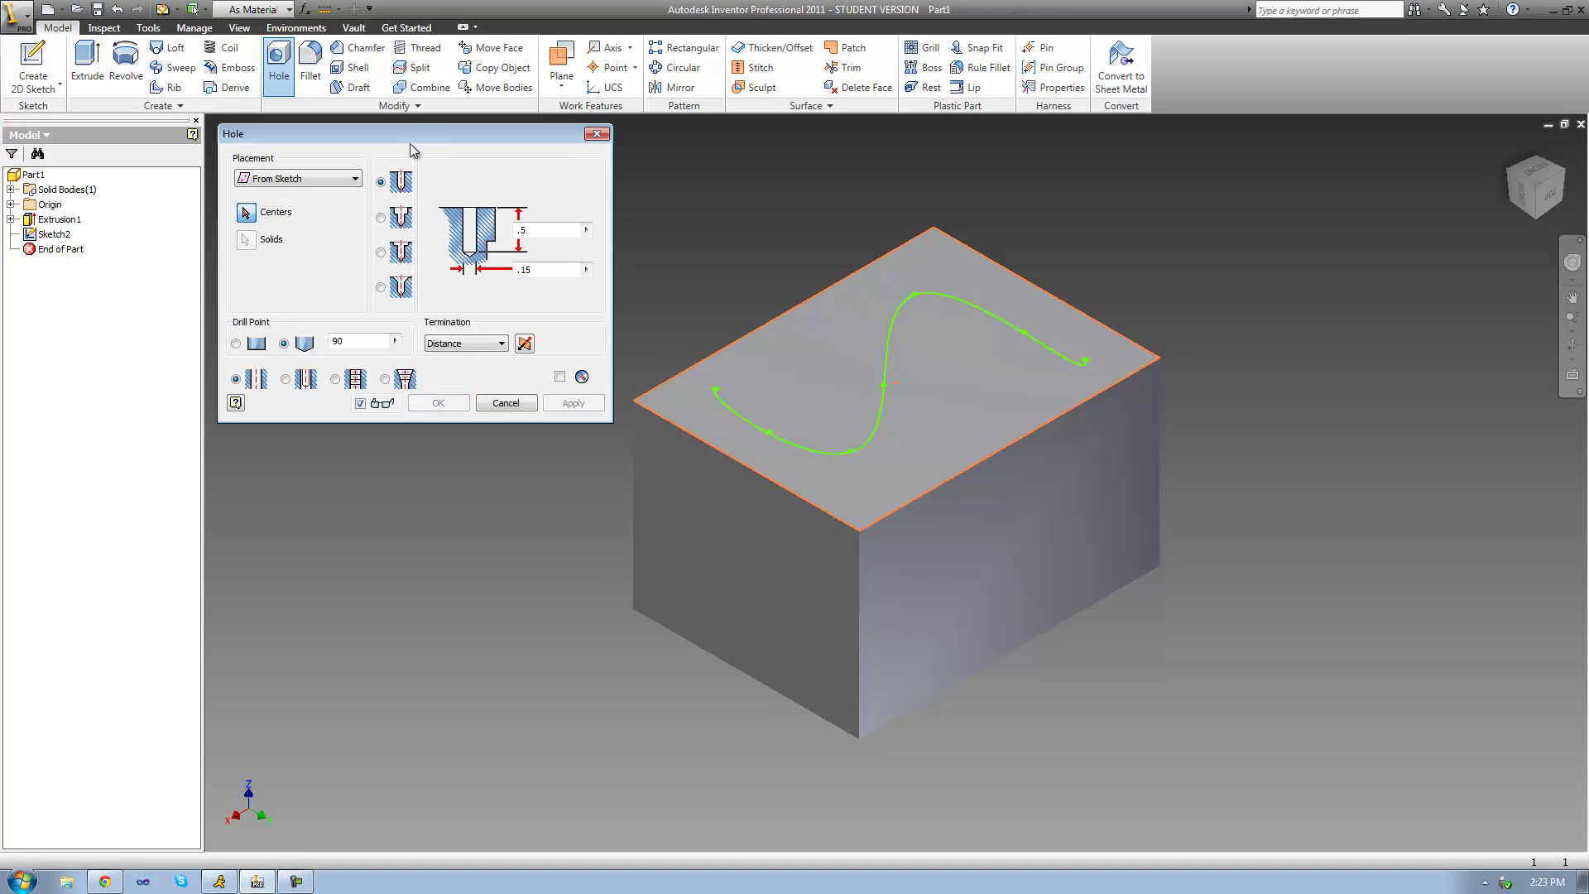
pyautogui.moveTo(416, 144); pyautogui.dragTo(415, 138)
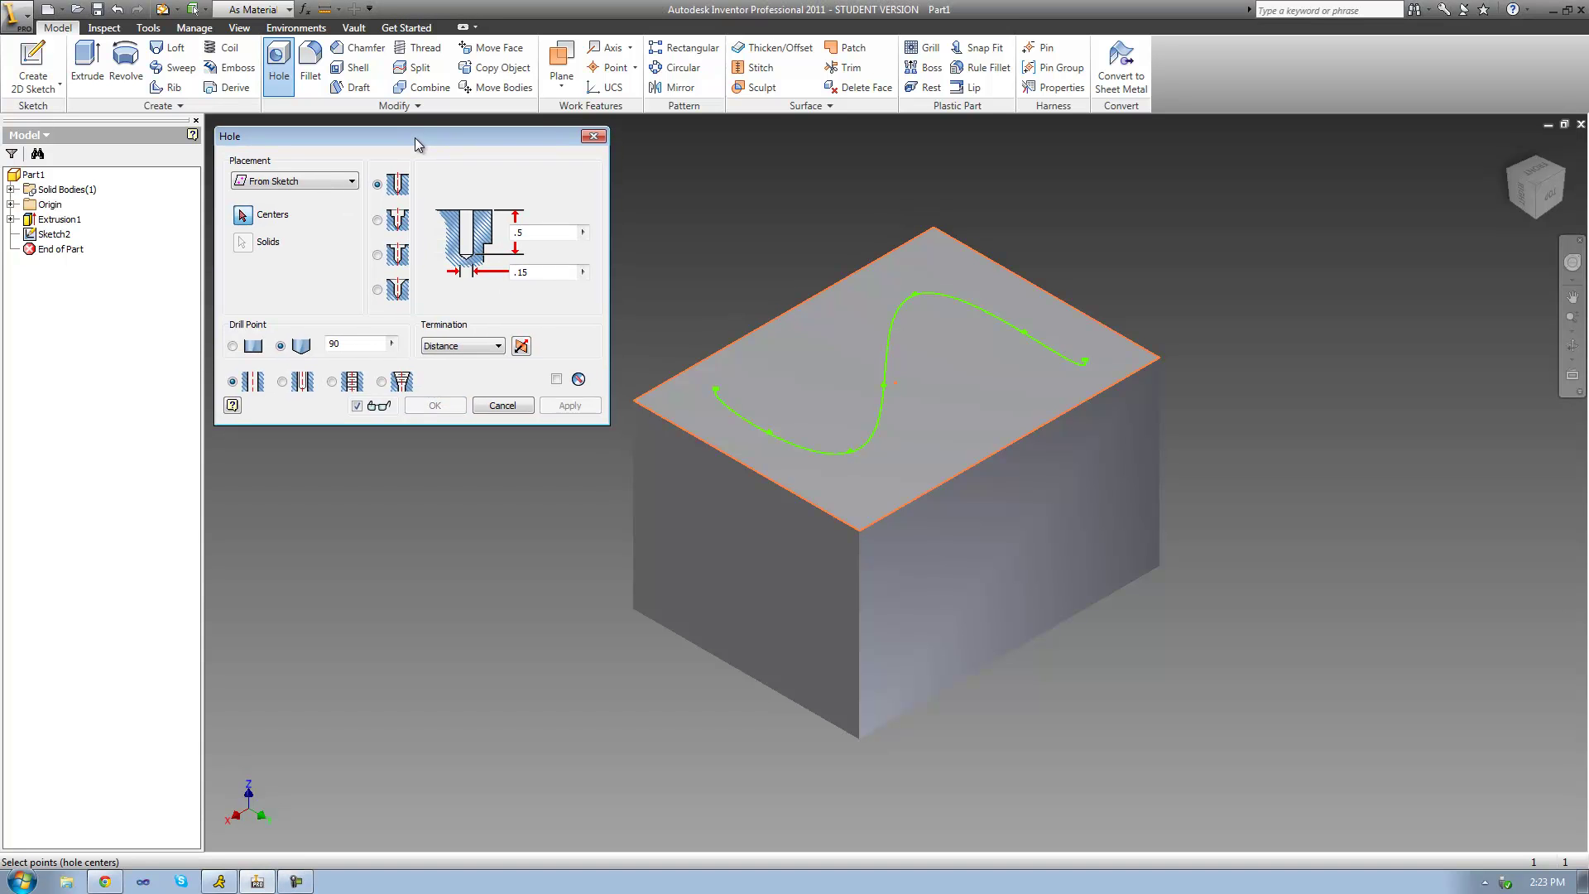
pyautogui.click(322, 187)
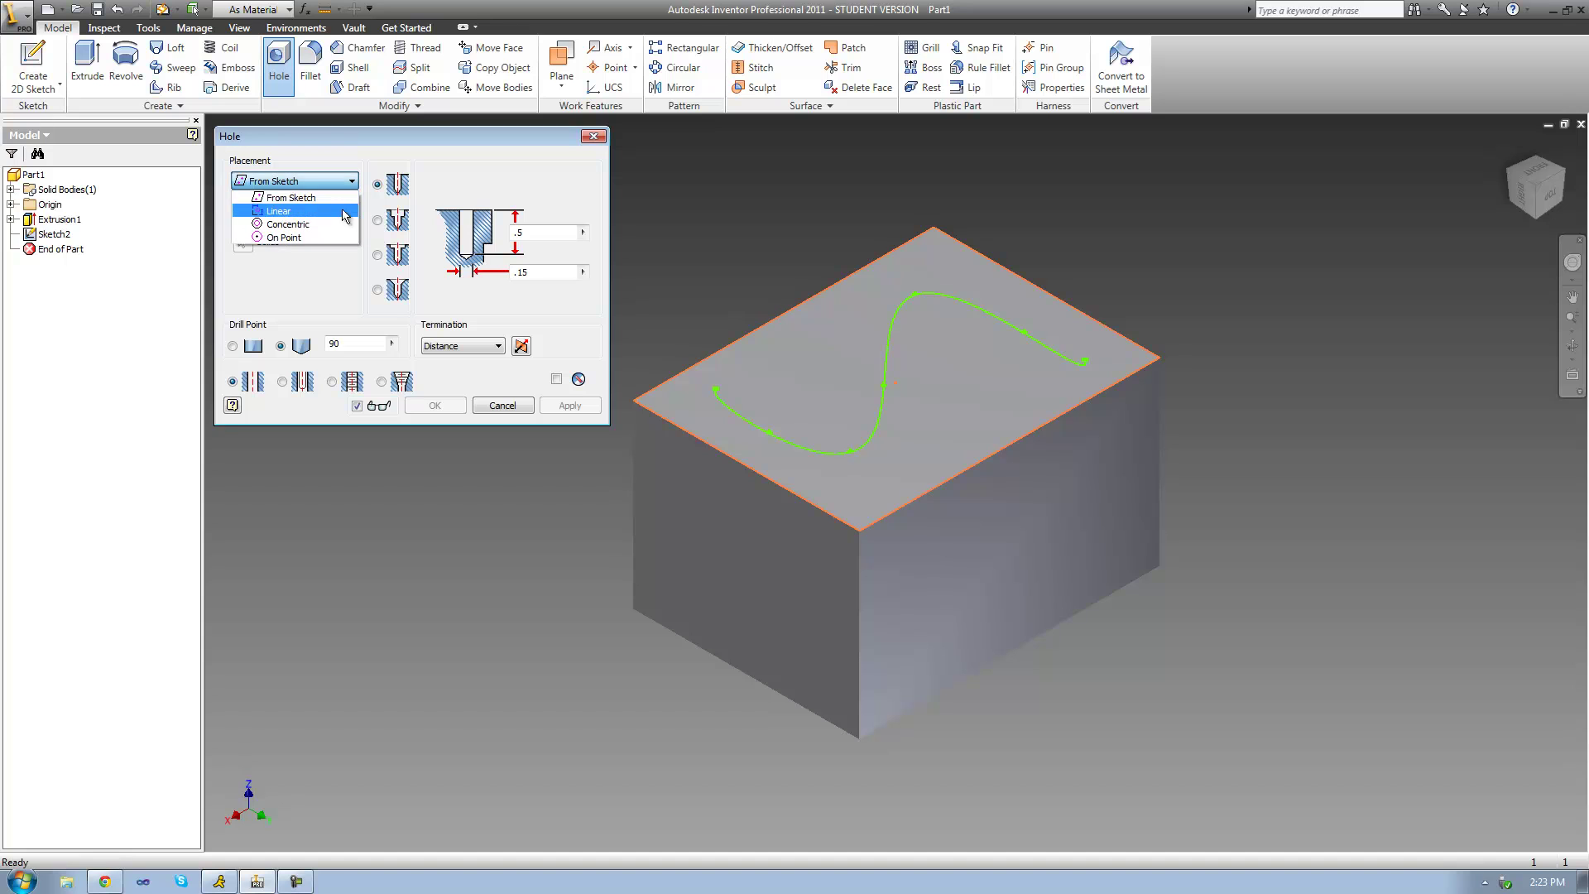
pyautogui.click(316, 200)
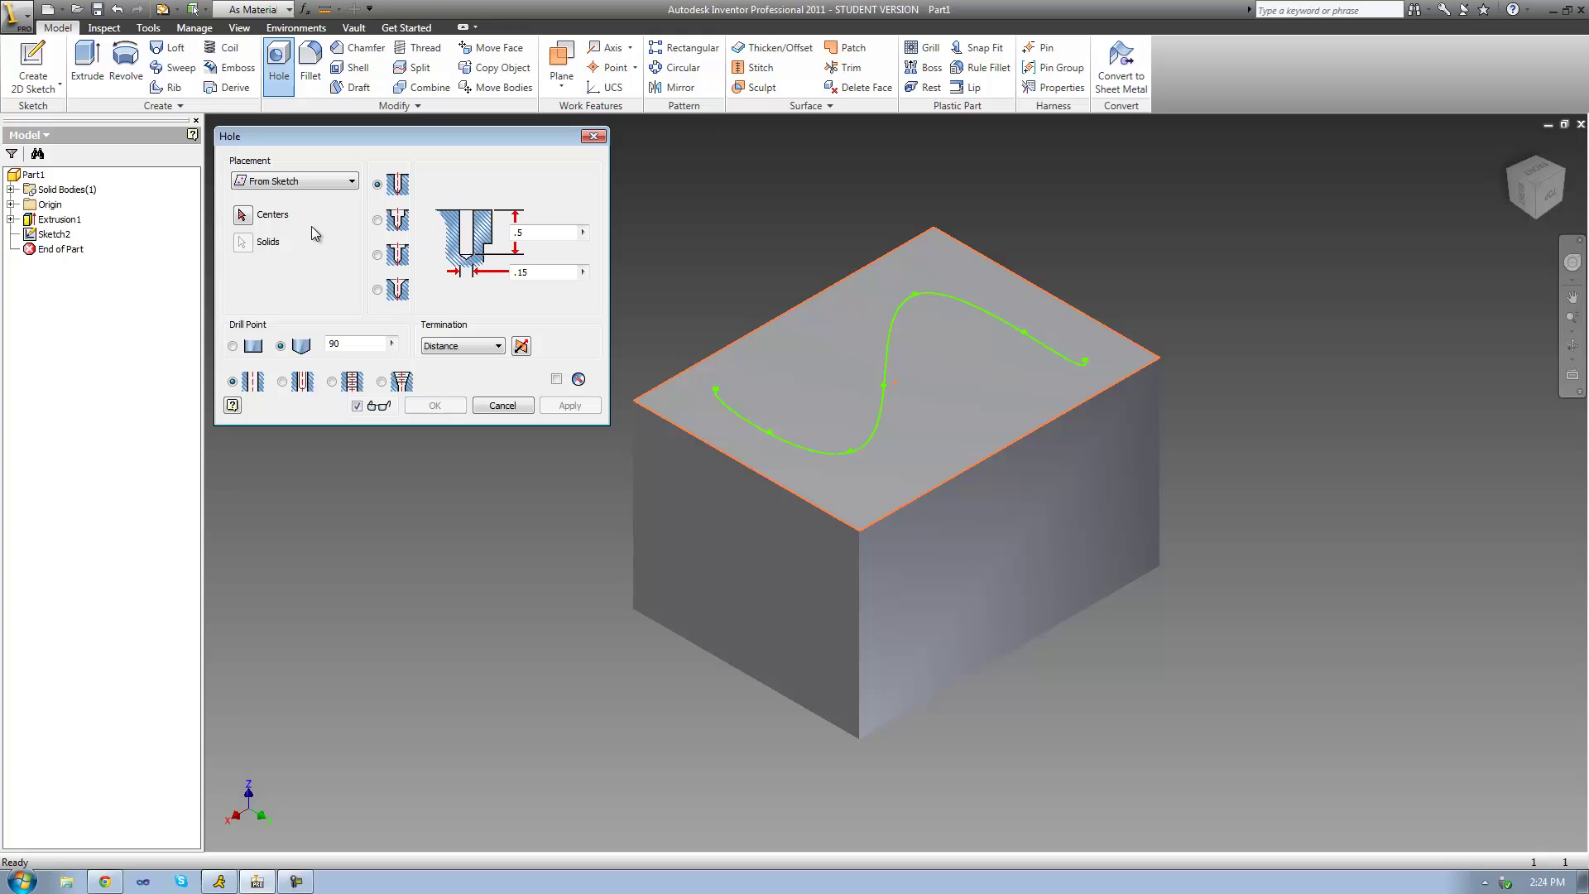
# Pick the spline's left endpoint and midpoint as hole centers, then view the top face
pyautogui.click(243, 217)
pyautogui.click(715, 390)
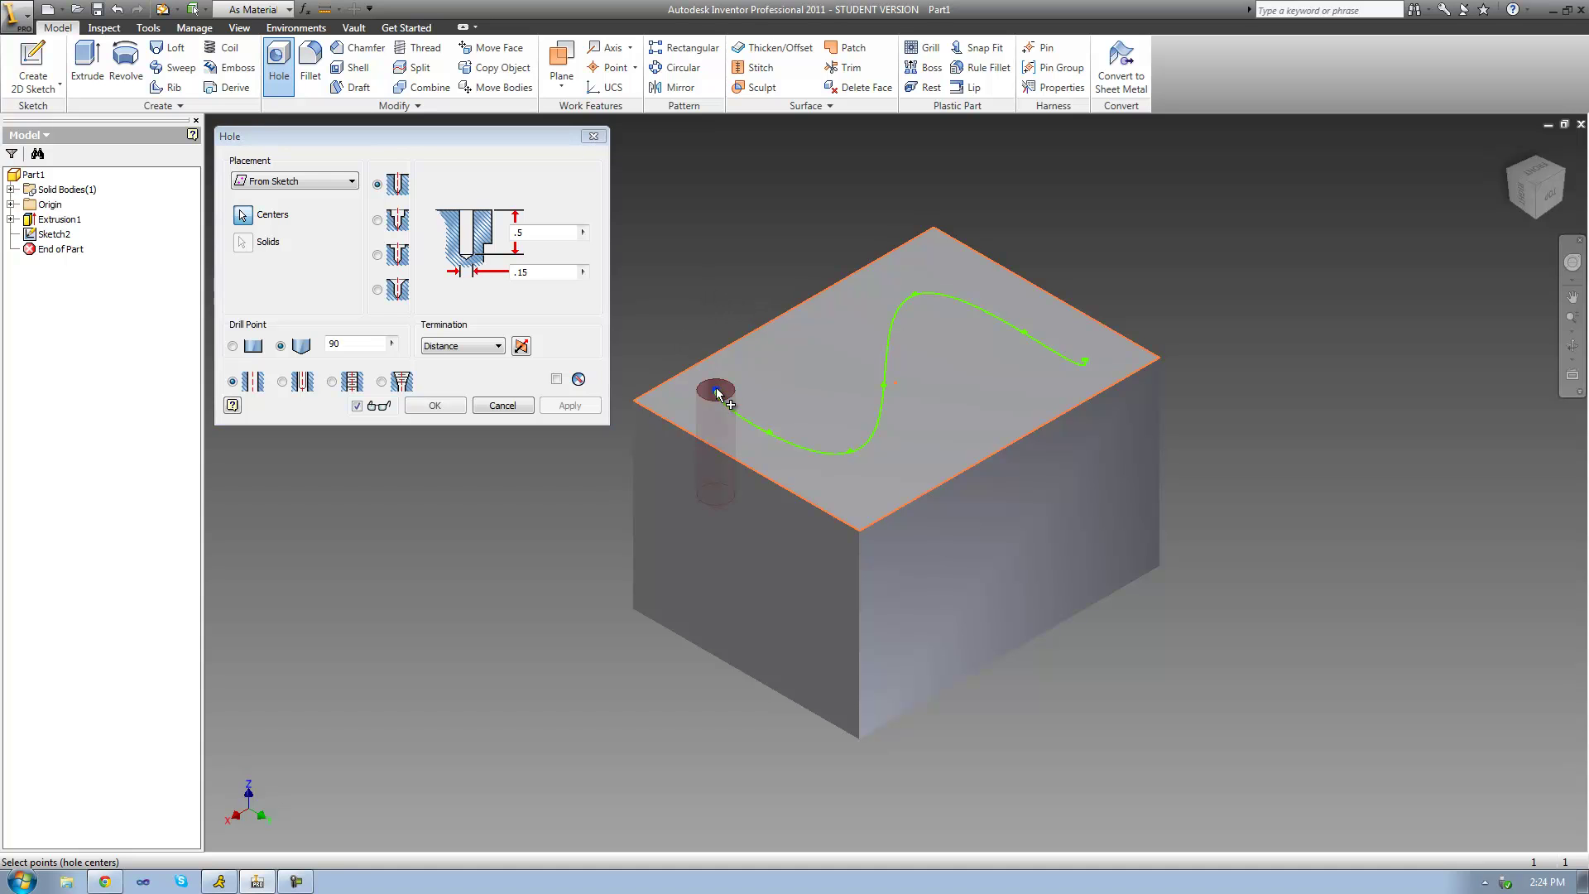
pyautogui.click(885, 384)
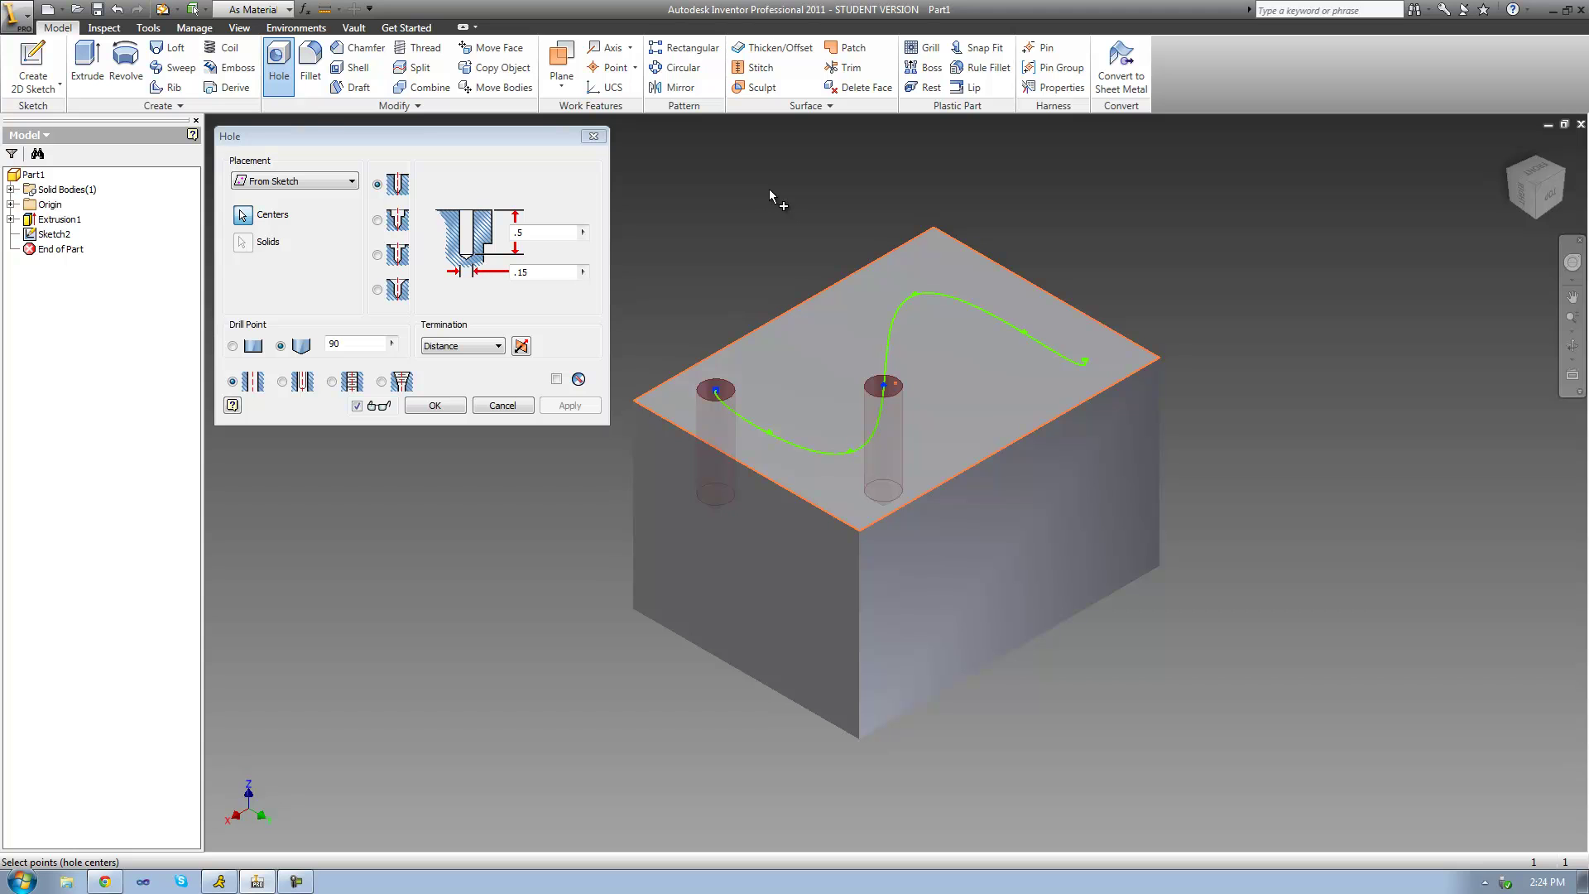
pyautogui.click(1535, 169)
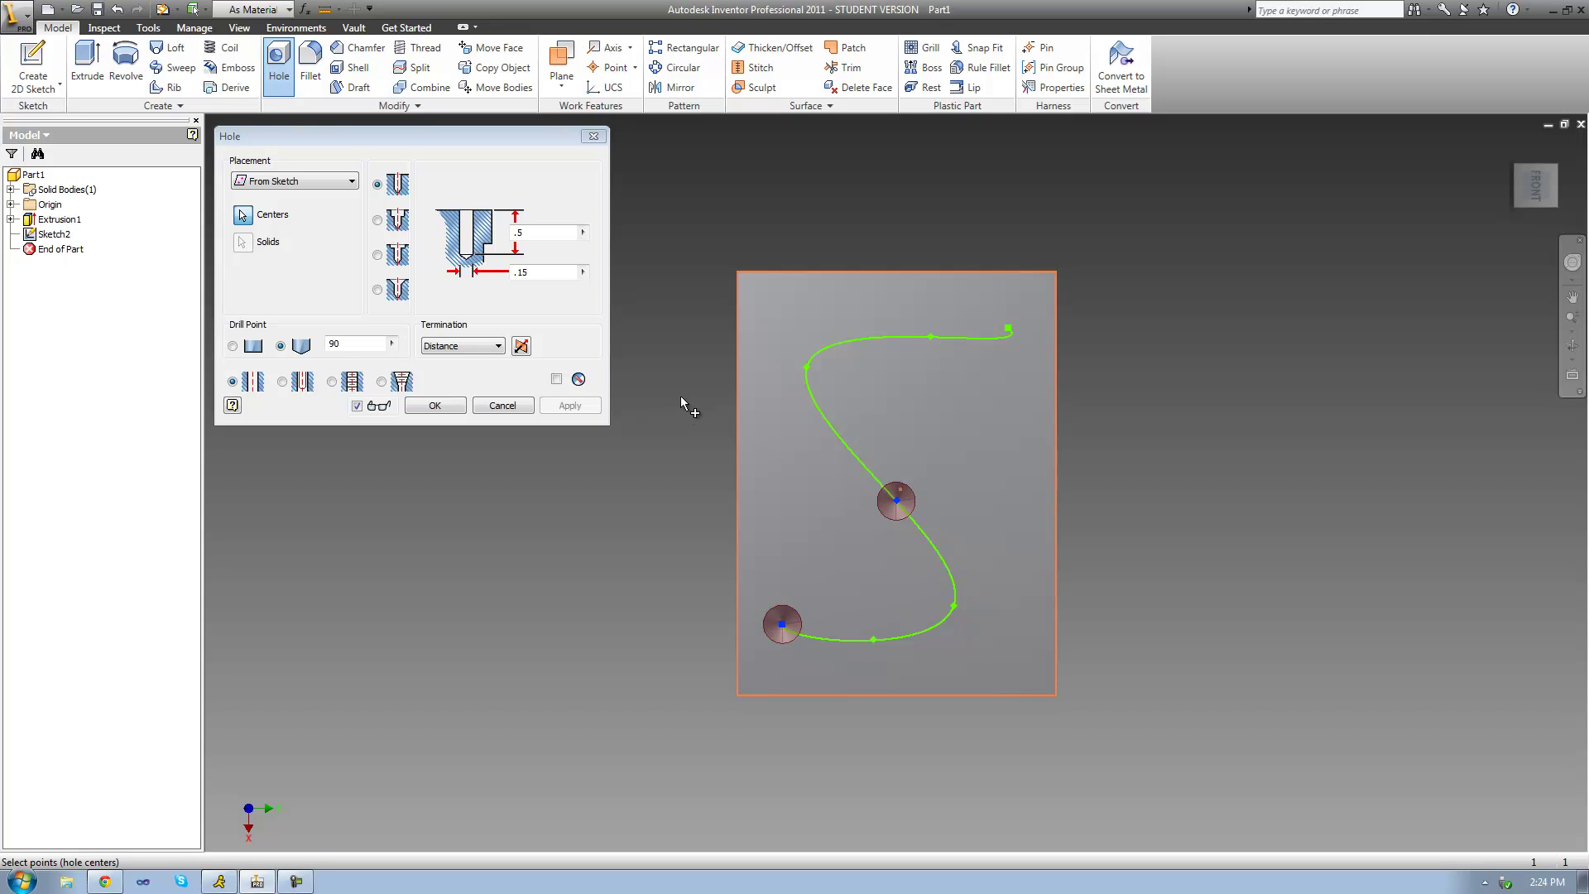
pyautogui.click(1572, 346)
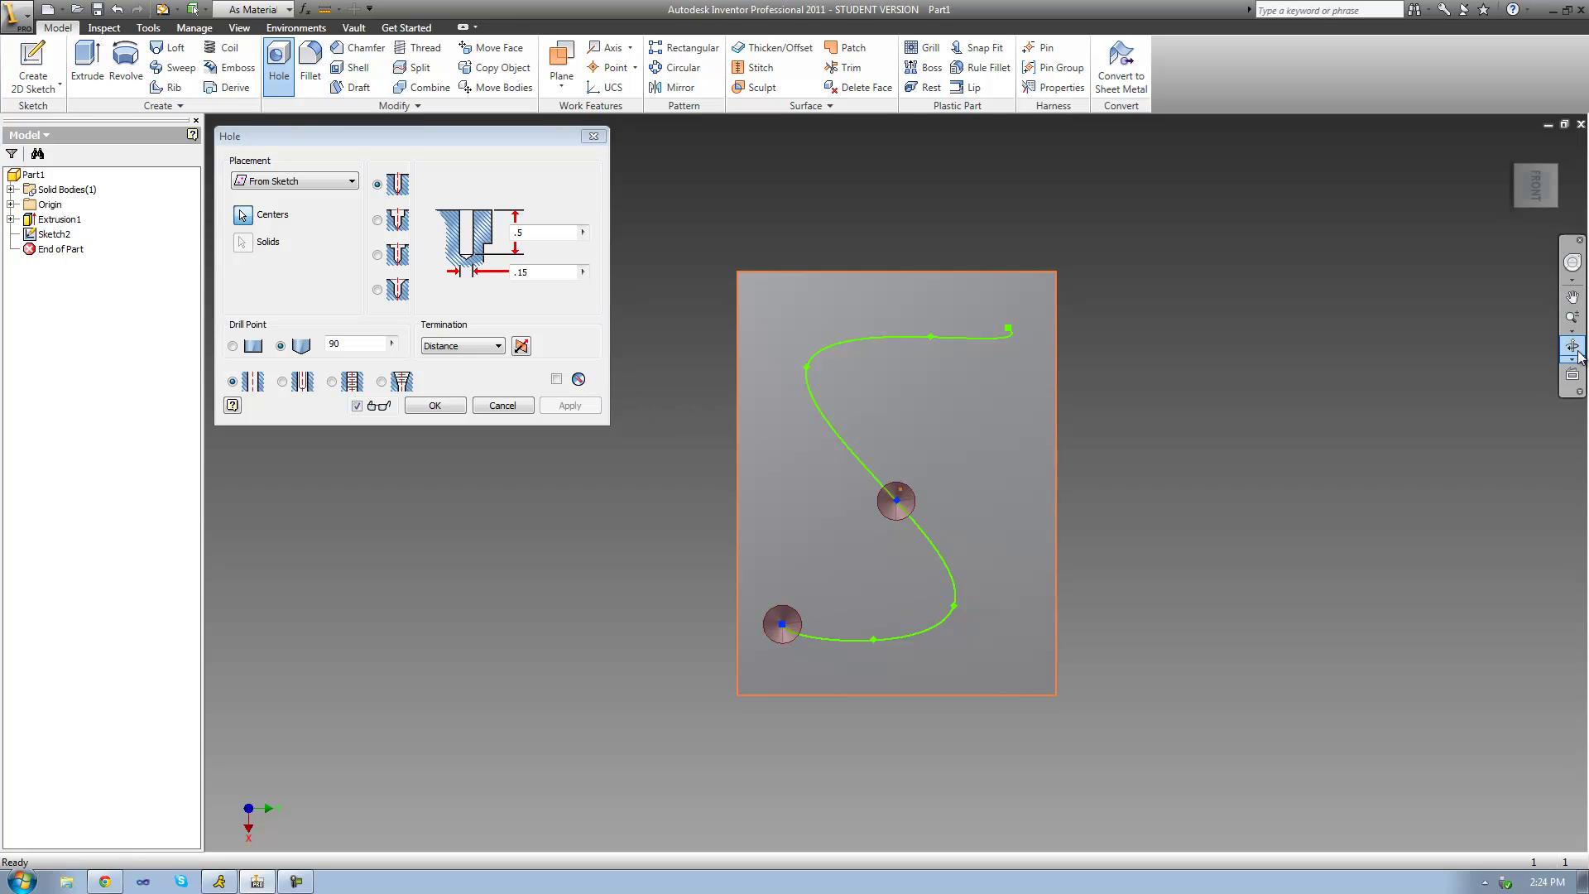
# Orbit the block to angled views, then switch to the front view with F5
pyautogui.moveTo(888, 465); pyautogui.dragTo(829, 385)
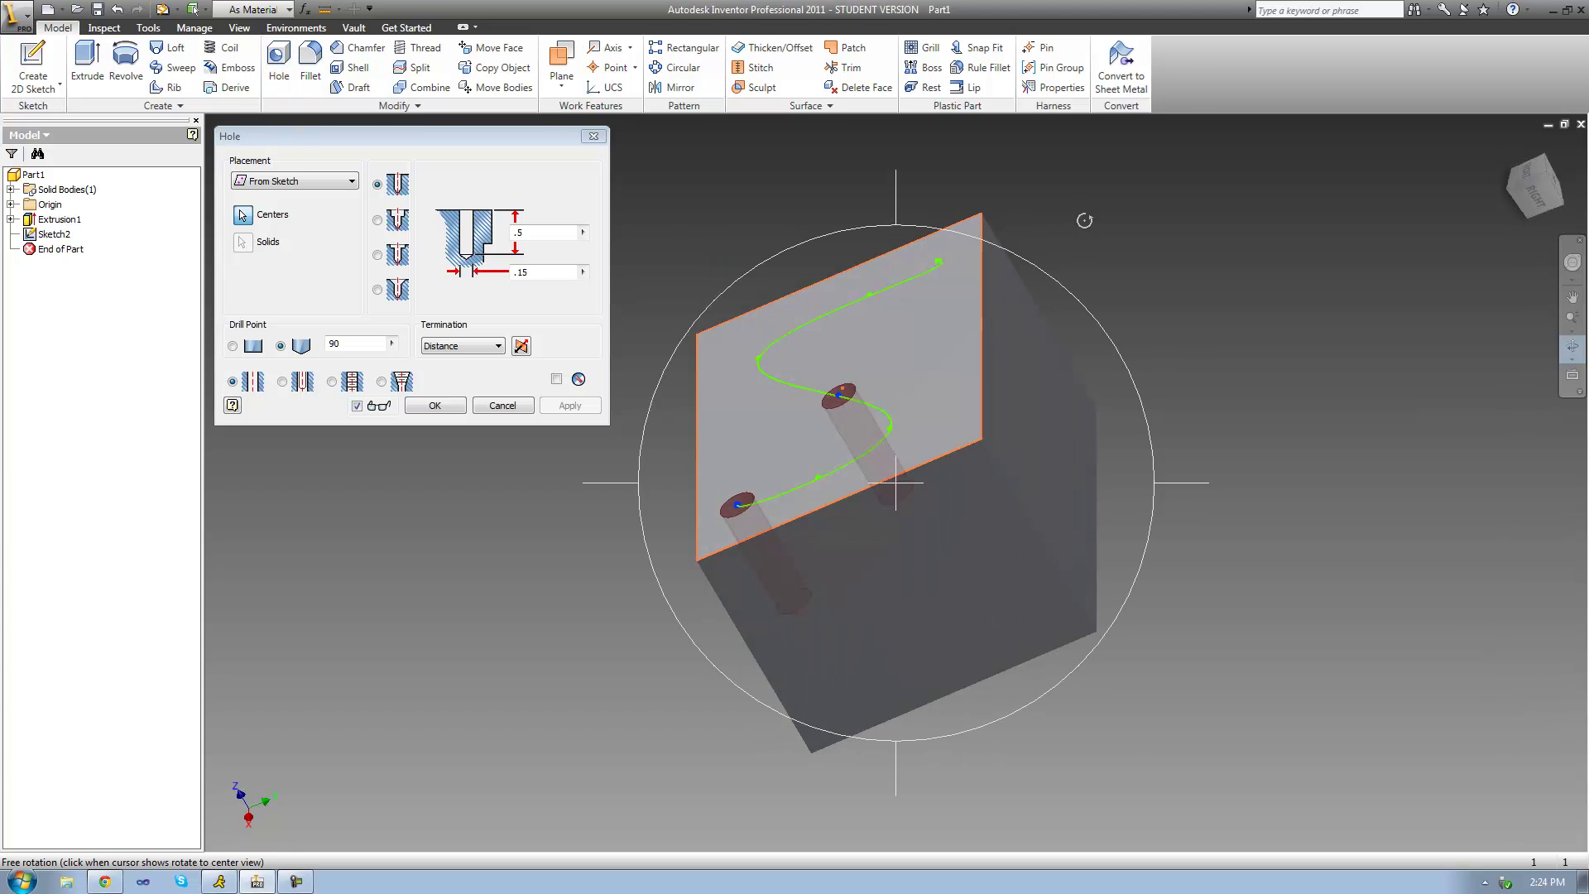
pyautogui.moveTo(1085, 220); pyautogui.dragTo(1087, 491)
pyautogui.press('F5')
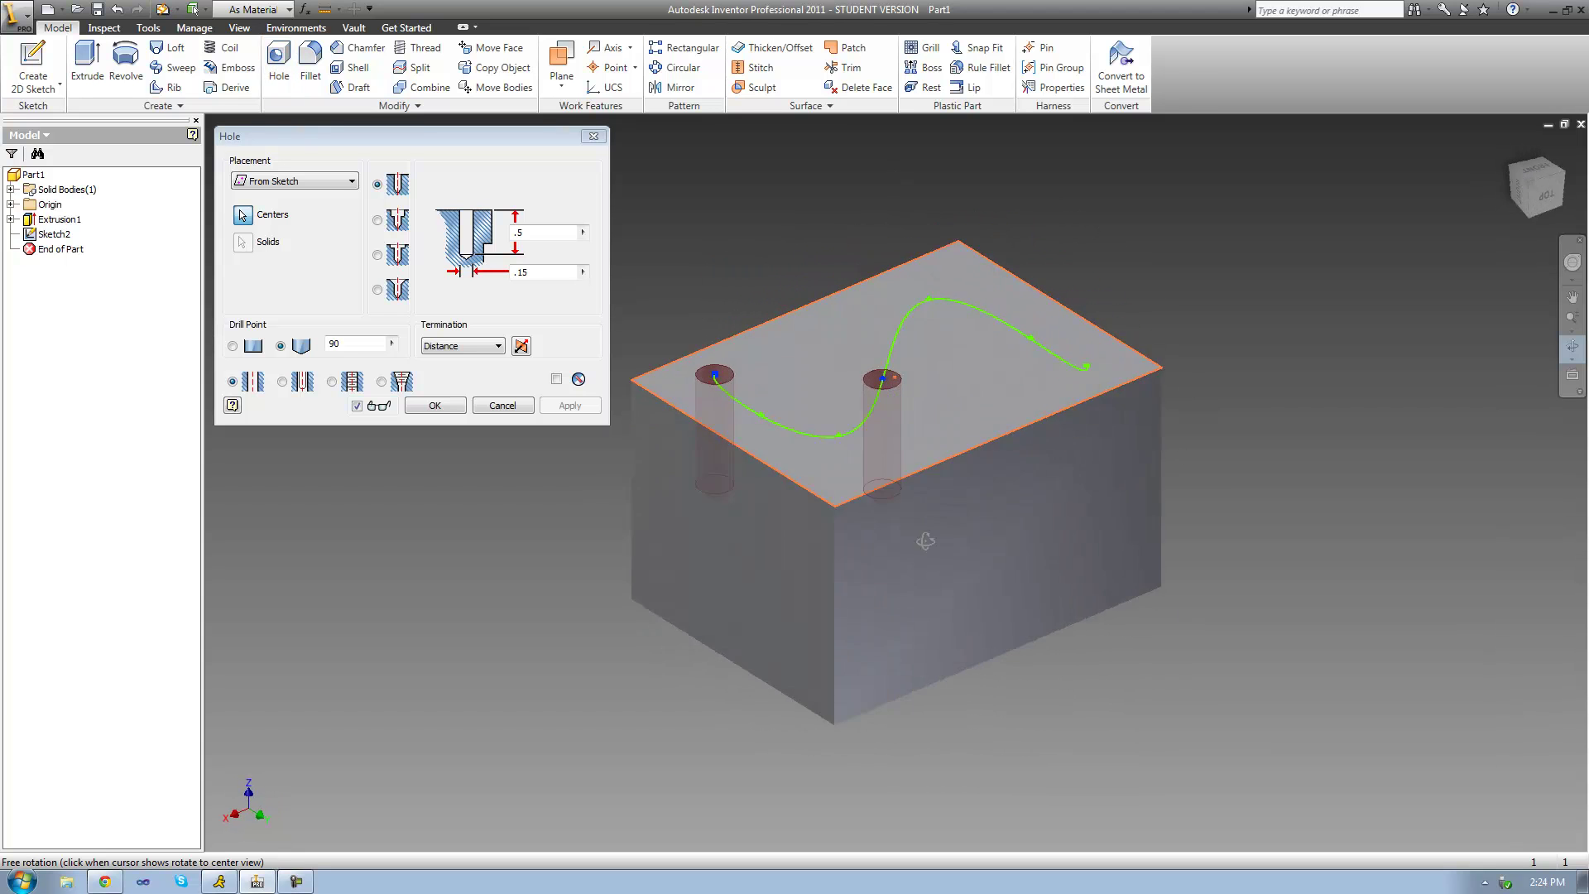
pyautogui.rightClick(861, 458)
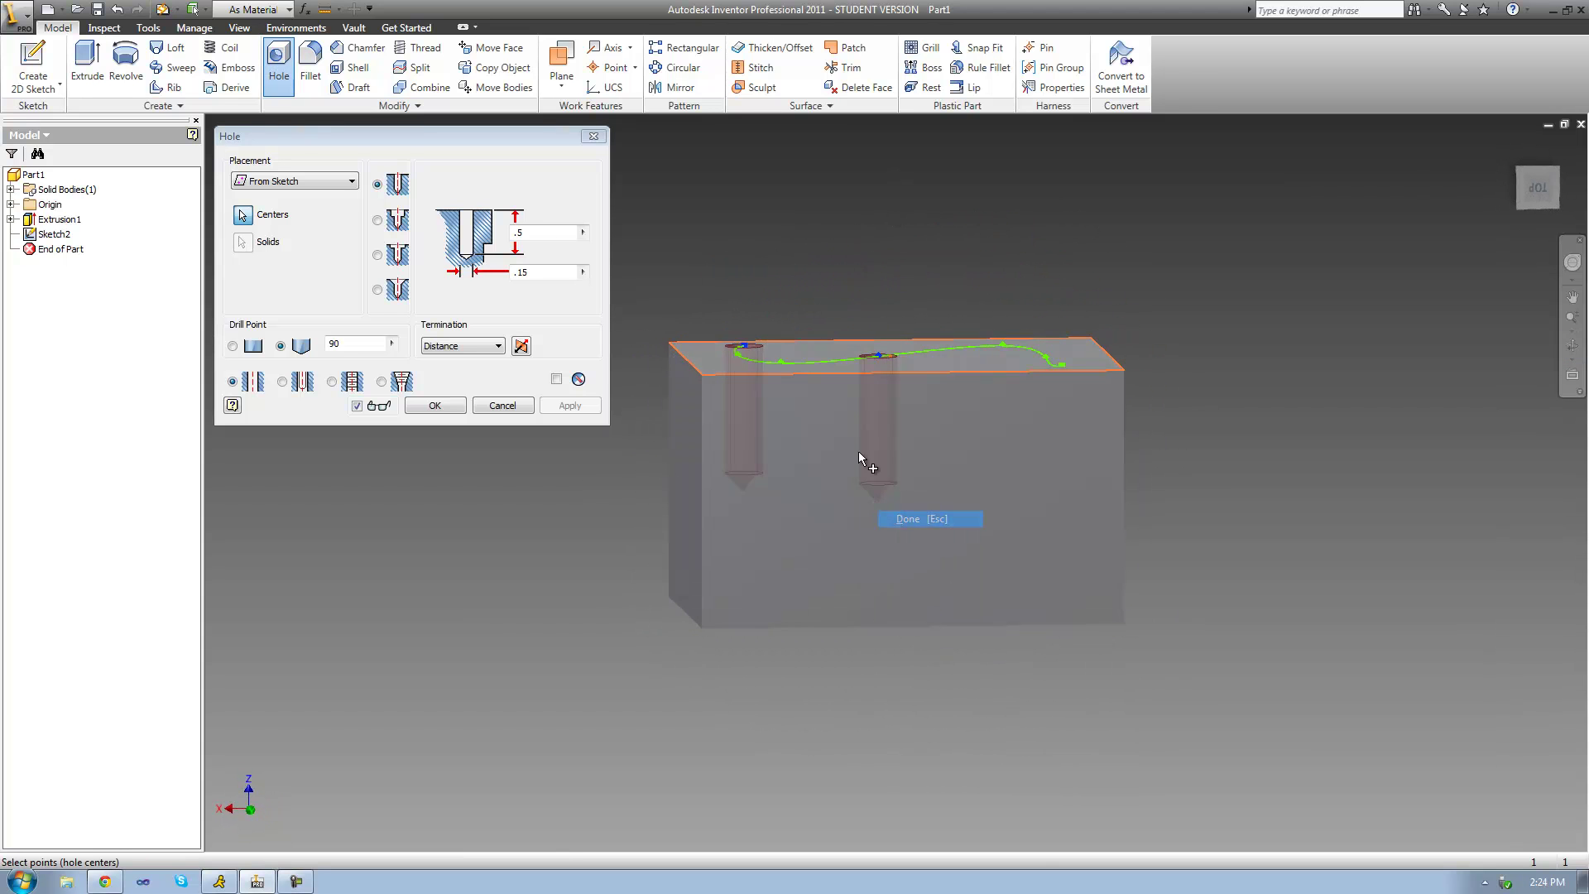
pyautogui.click(530, 271)
# Select the hole depth value in the Hole dialog for editing
pyautogui.click(536, 233)
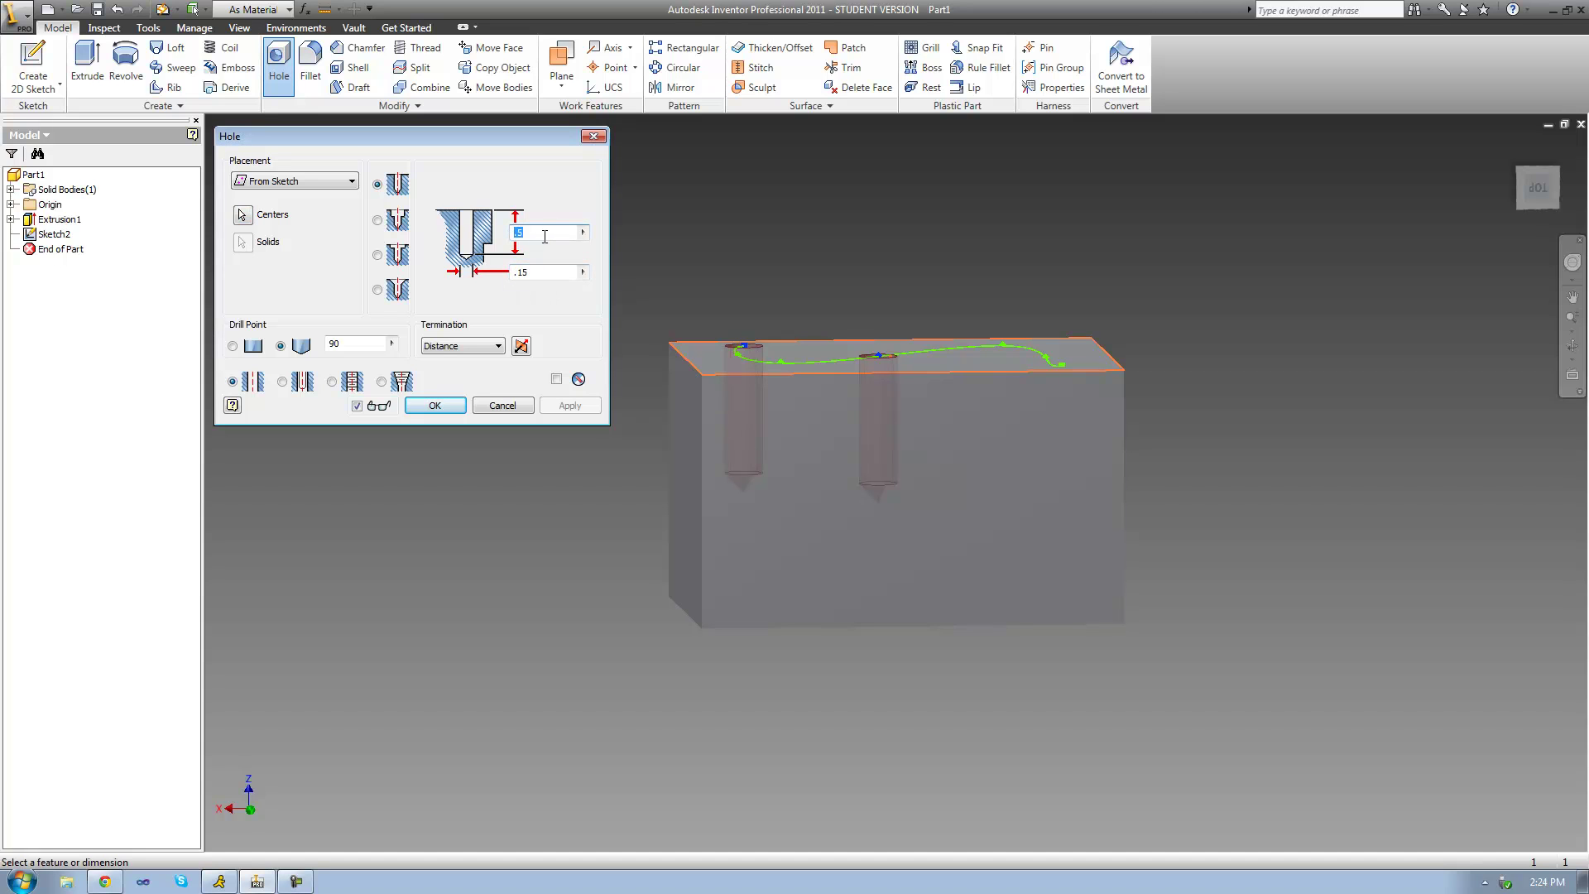
pyautogui.click(545, 236)
pyautogui.click(1544, 191)
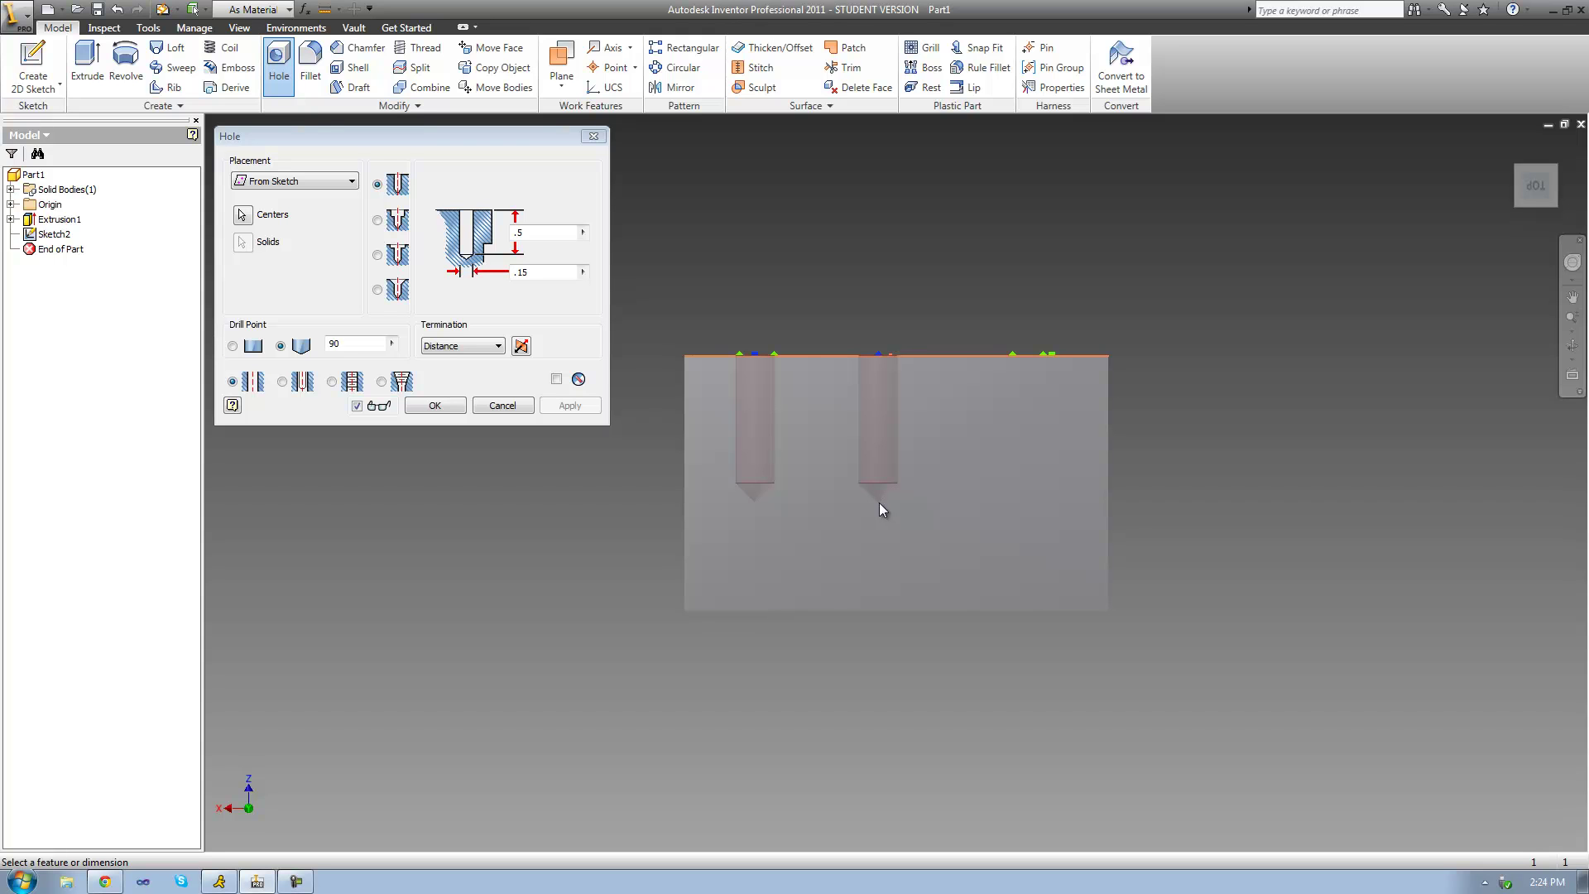
# Set the hole depth to .75 and the hole diameter to .25
pyautogui.click(550, 234)
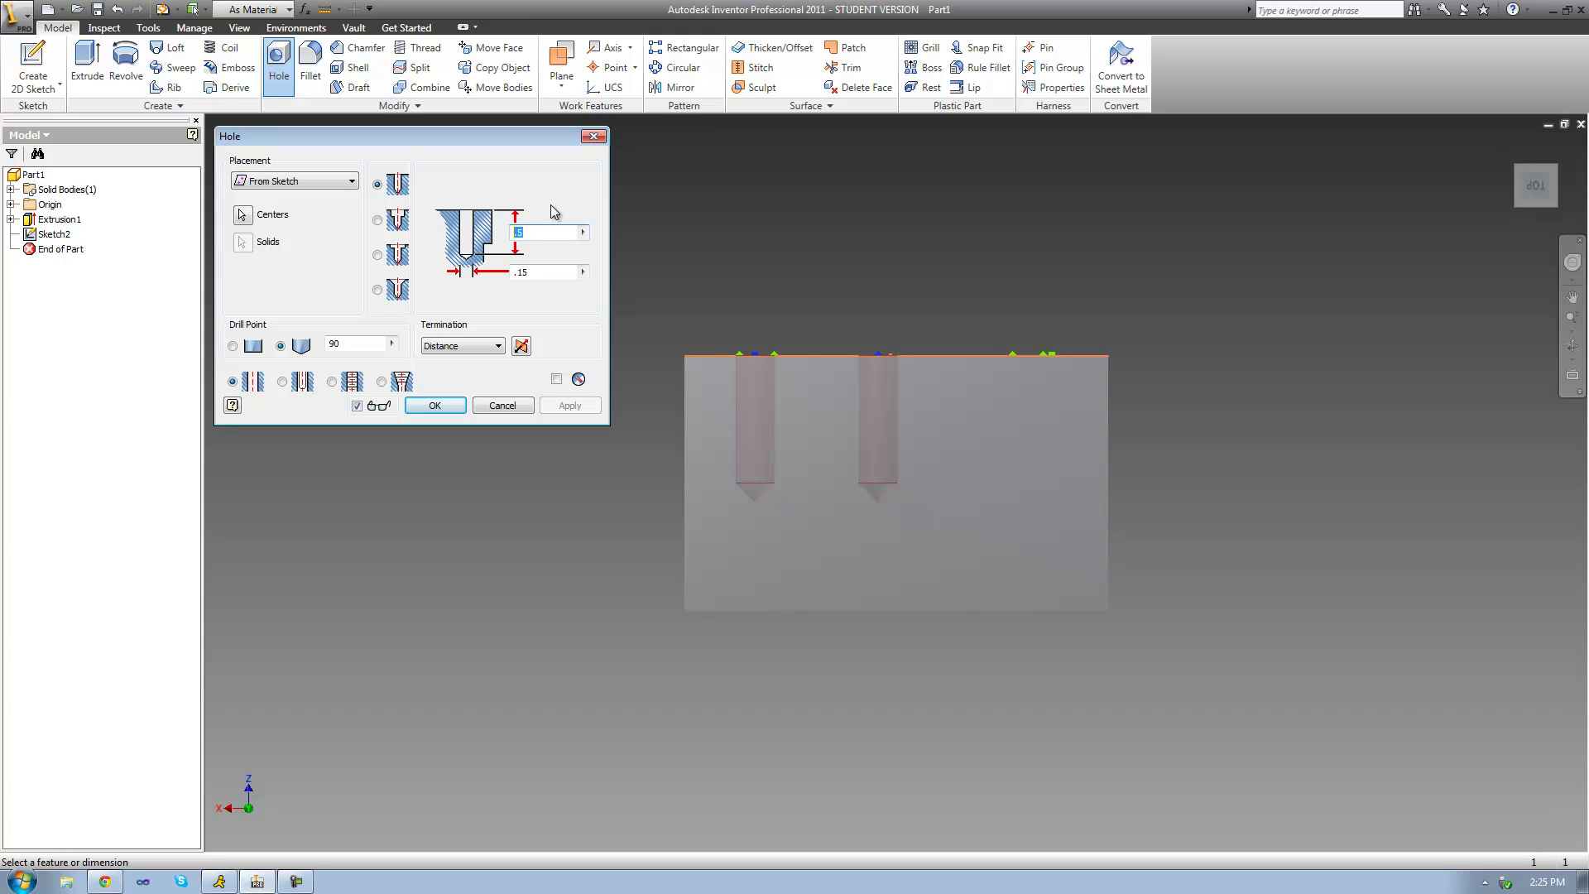
pyautogui.write('.75')
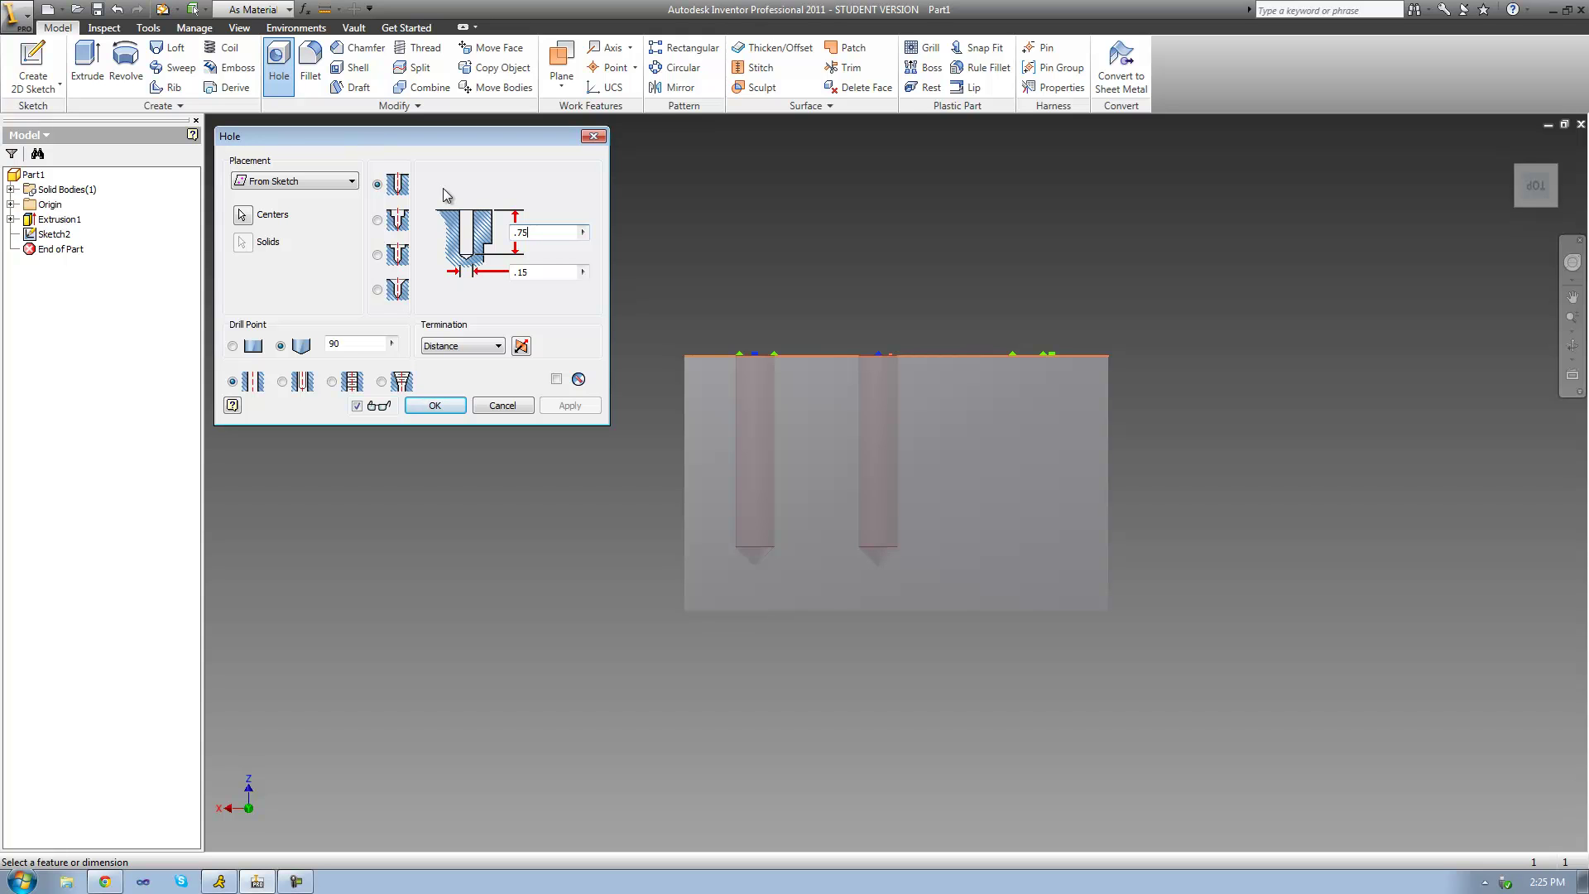
pyautogui.doubleClick(543, 266)
pyautogui.click(548, 278)
pyautogui.press('BackSpace')
pyautogui.press('BackSpace')
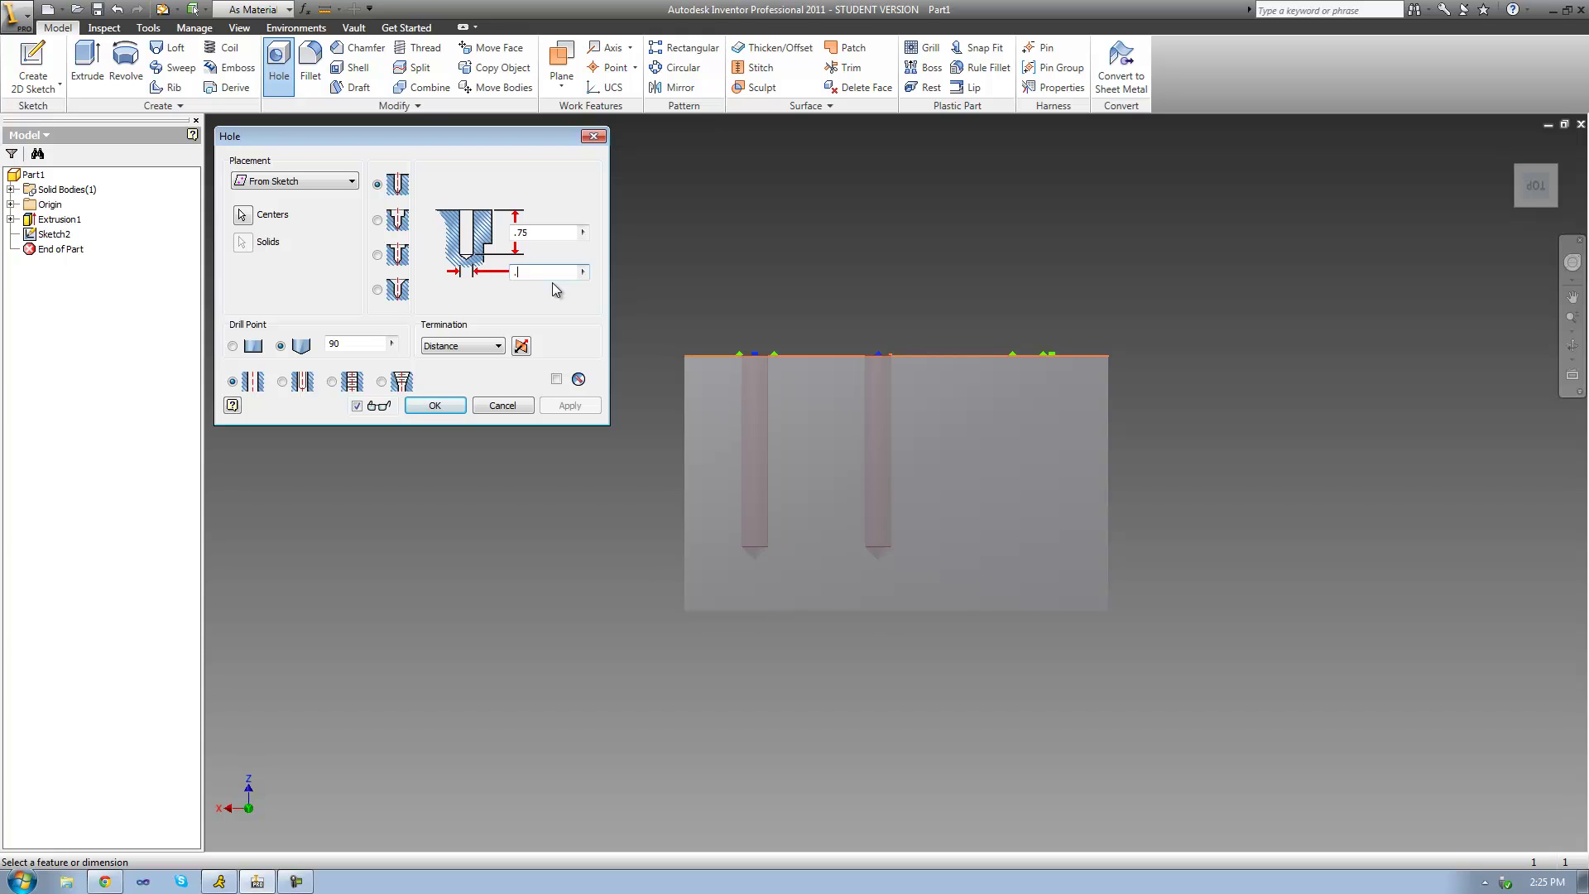
pyautogui.write('25')
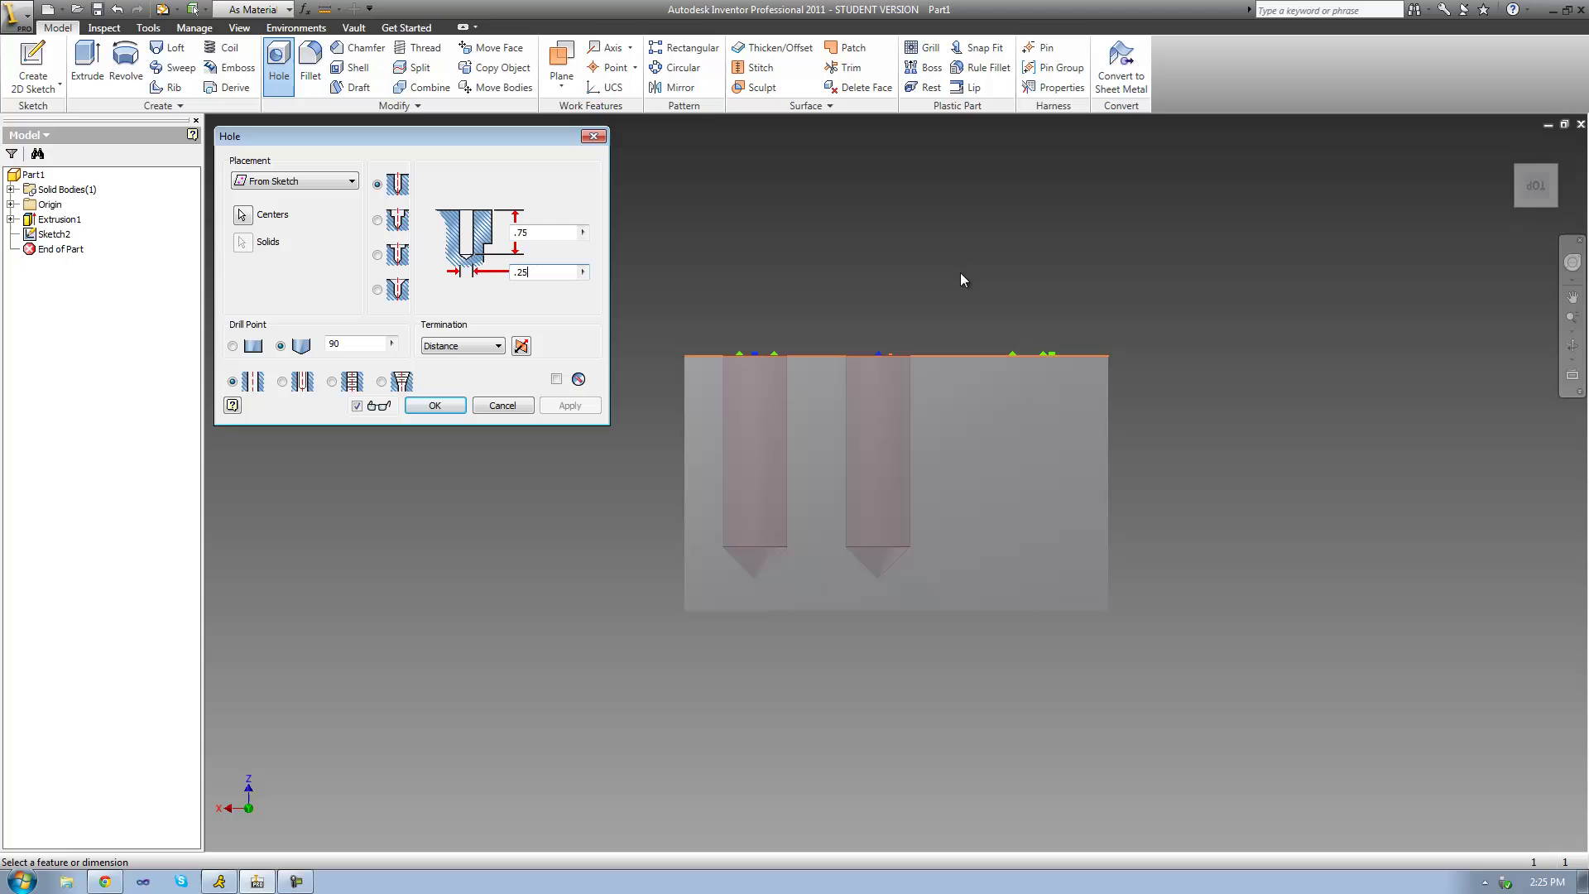
# Tilt the block with Free Orbit to see the hole previews from above
pyautogui.click(1572, 346)
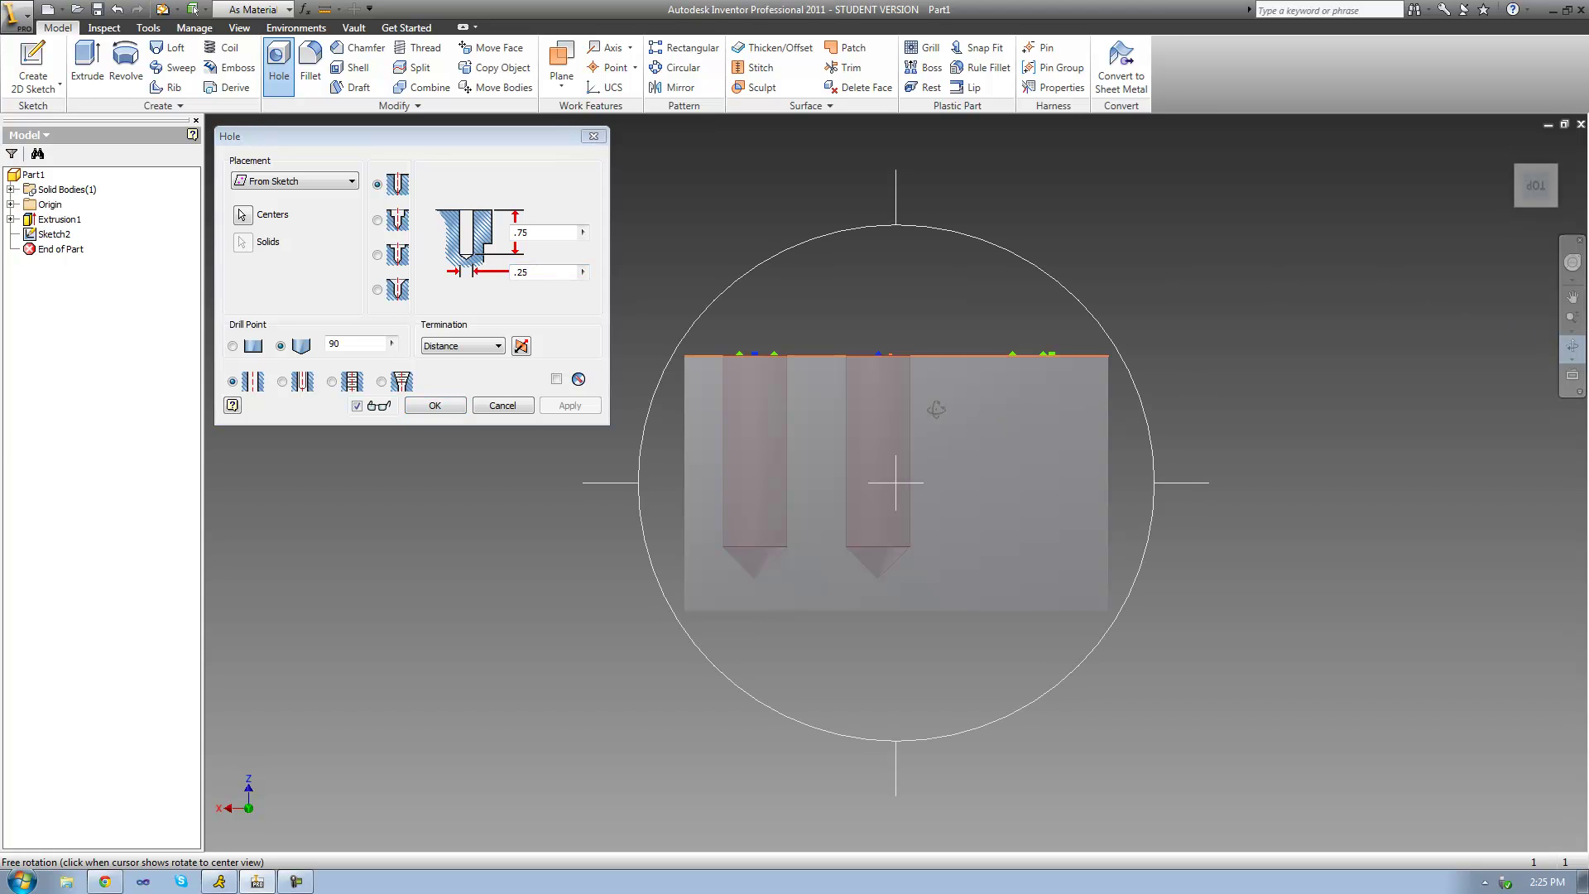
pyautogui.moveTo(936, 409)
pyautogui.mouseDown()
pyautogui.moveTo(932, 503)
pyautogui.moveTo(934, 379)
pyautogui.moveTo(935, 394)
pyautogui.mouseUp()
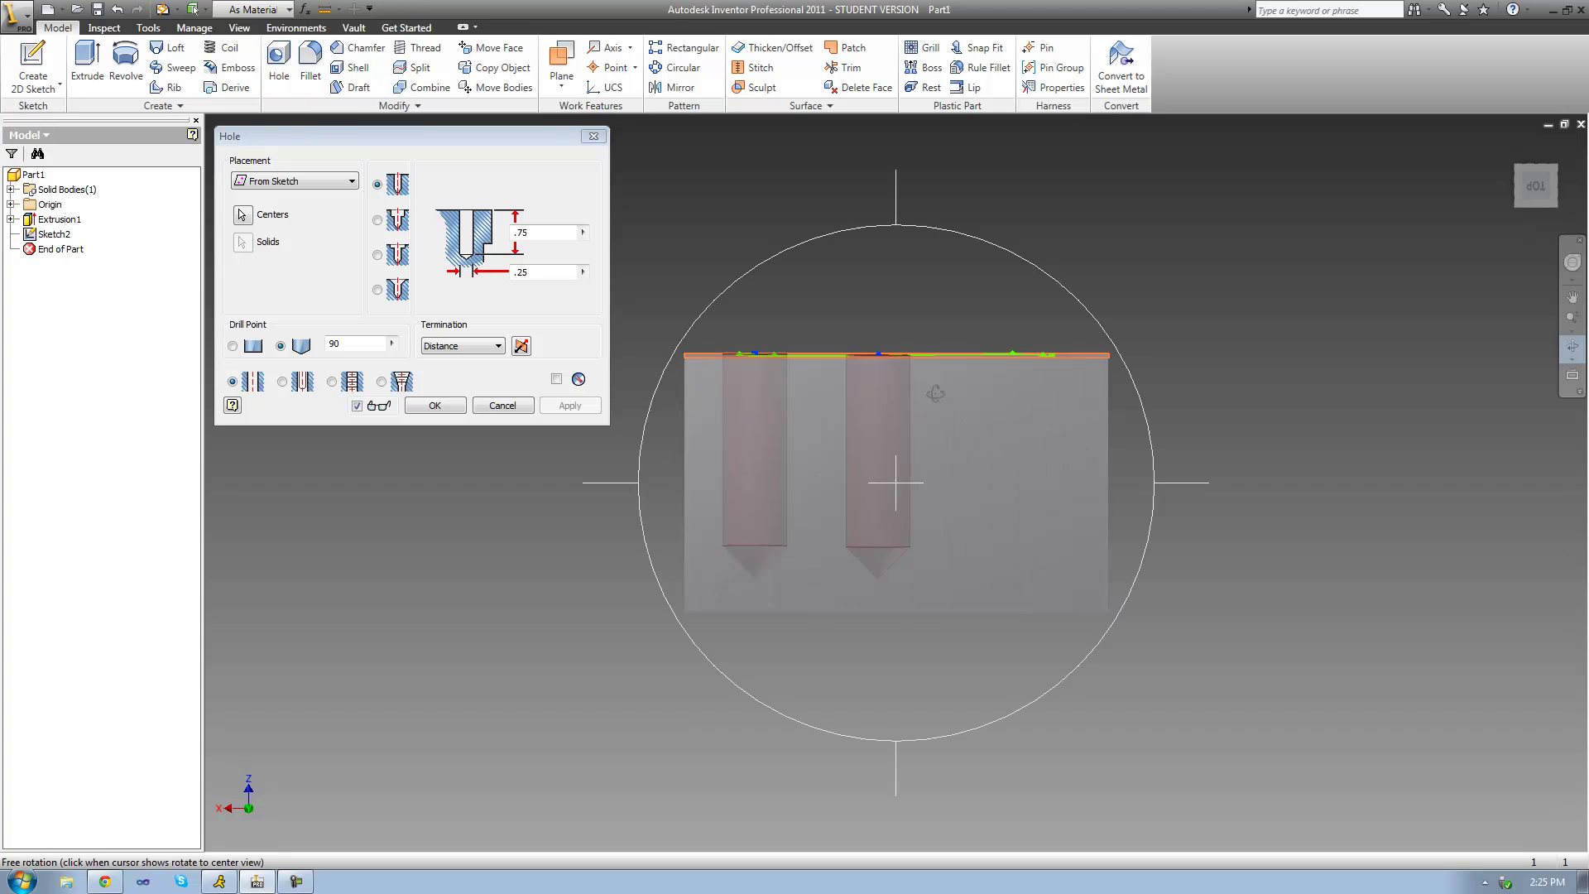
pyautogui.rightClick(936, 394)
pyautogui.click(968, 399)
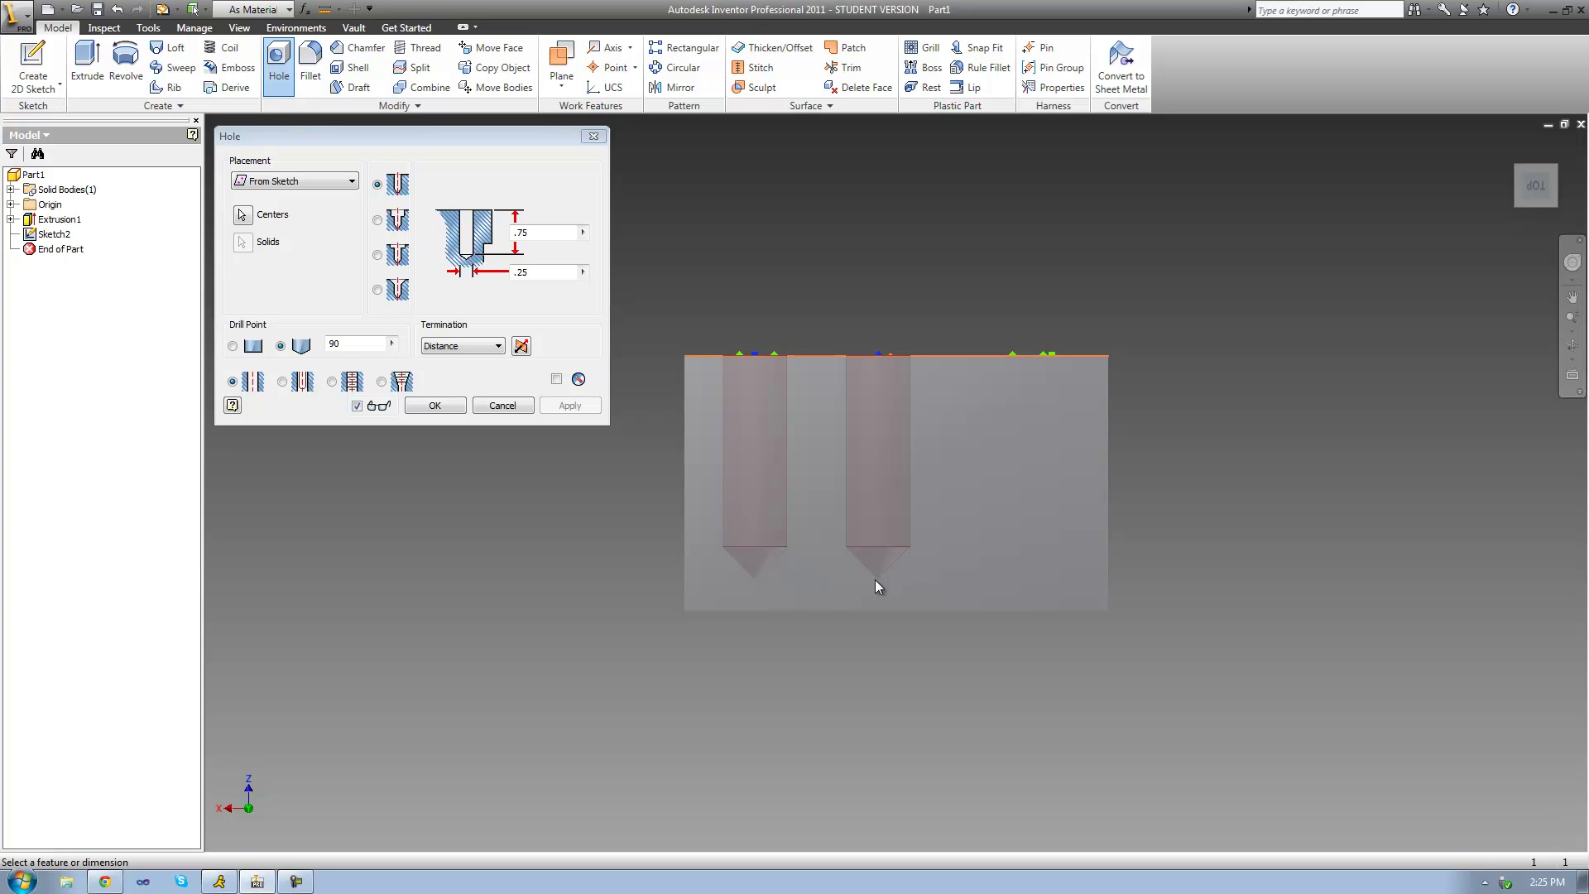
# Change the drill point angle from 90 to 45
pyautogui.doubleClick(333, 344)
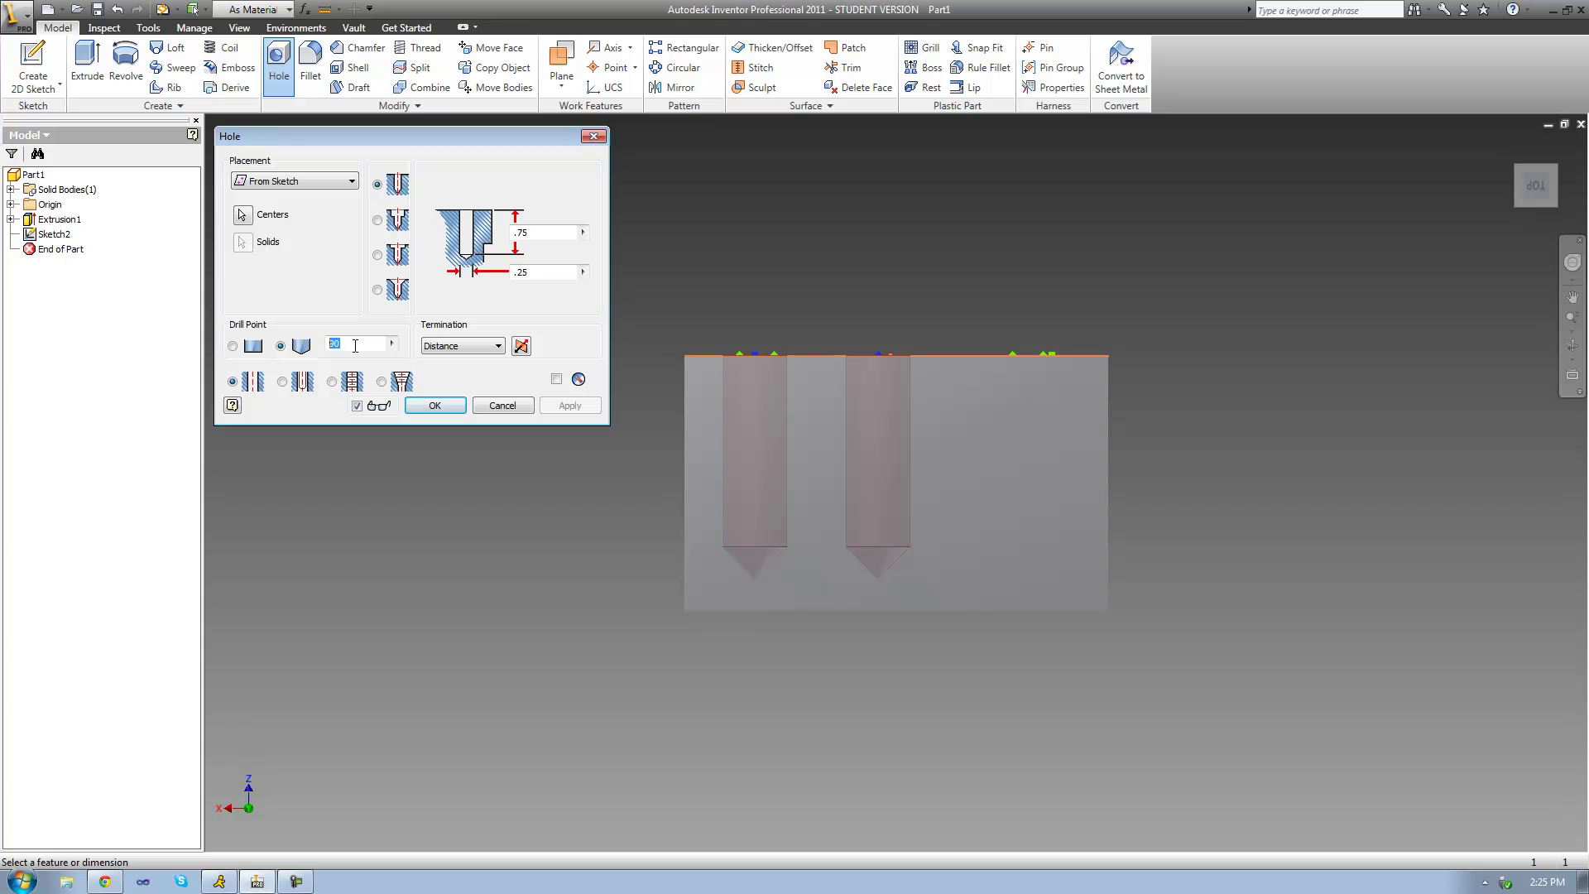
pyautogui.write('90')
pyautogui.doubleClick(332, 343)
pyautogui.write('45')
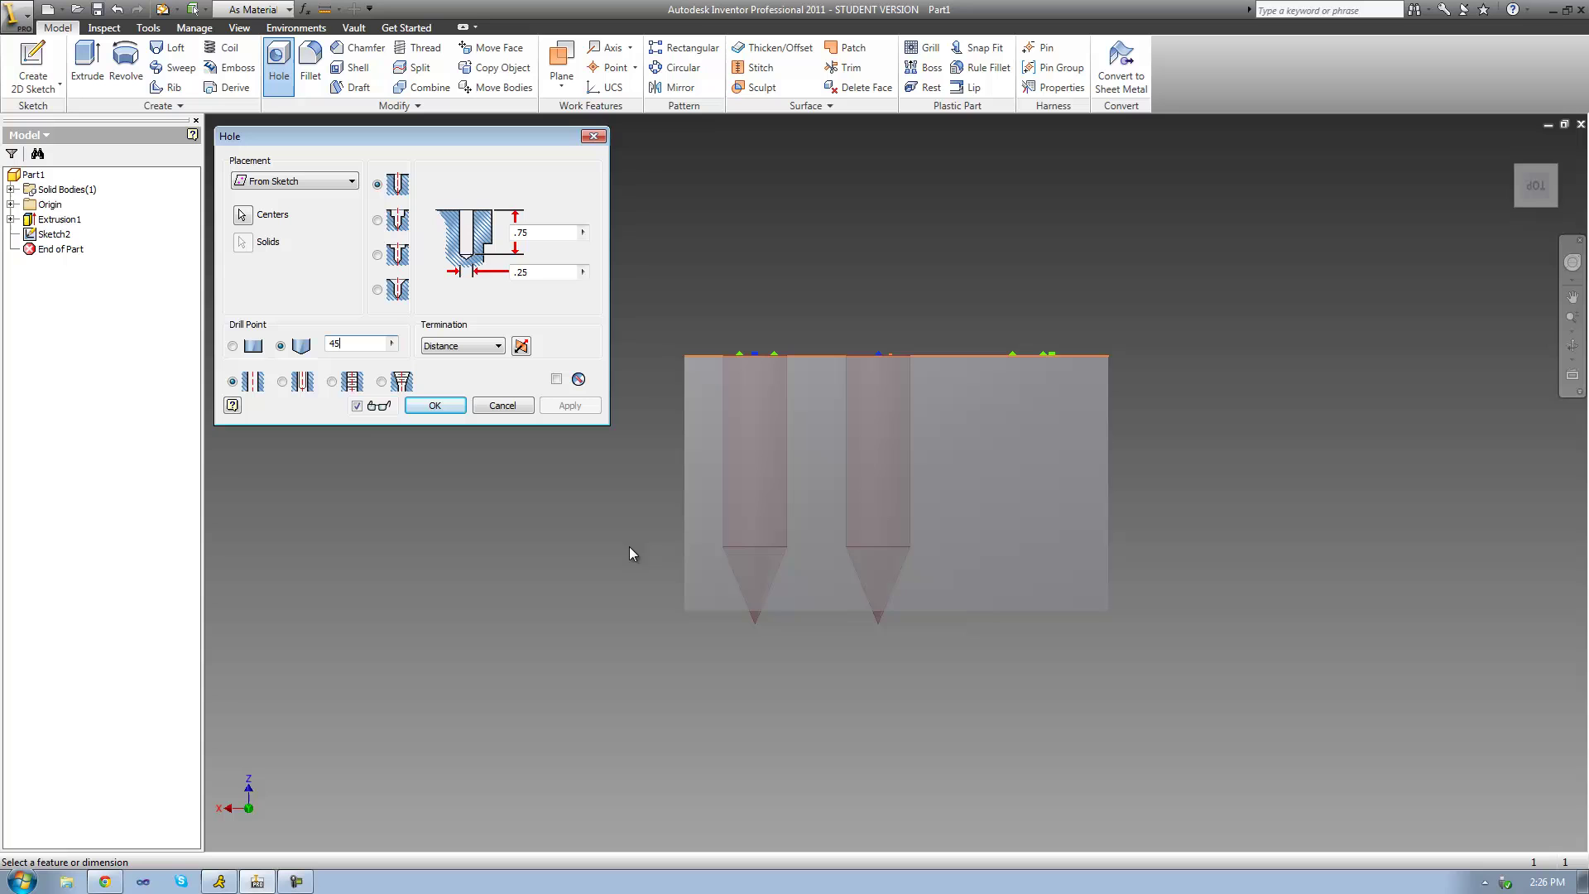
# Make the hole bottoms flat and orbit to inspect the previews from above
pyautogui.click(231, 346)
pyautogui.click(1572, 346)
pyautogui.moveTo(1020, 411)
pyautogui.mouseDown()
pyautogui.moveTo(910, 364)
pyautogui.moveTo(862, 657)
pyautogui.moveTo(899, 418)
pyautogui.mouseUp()
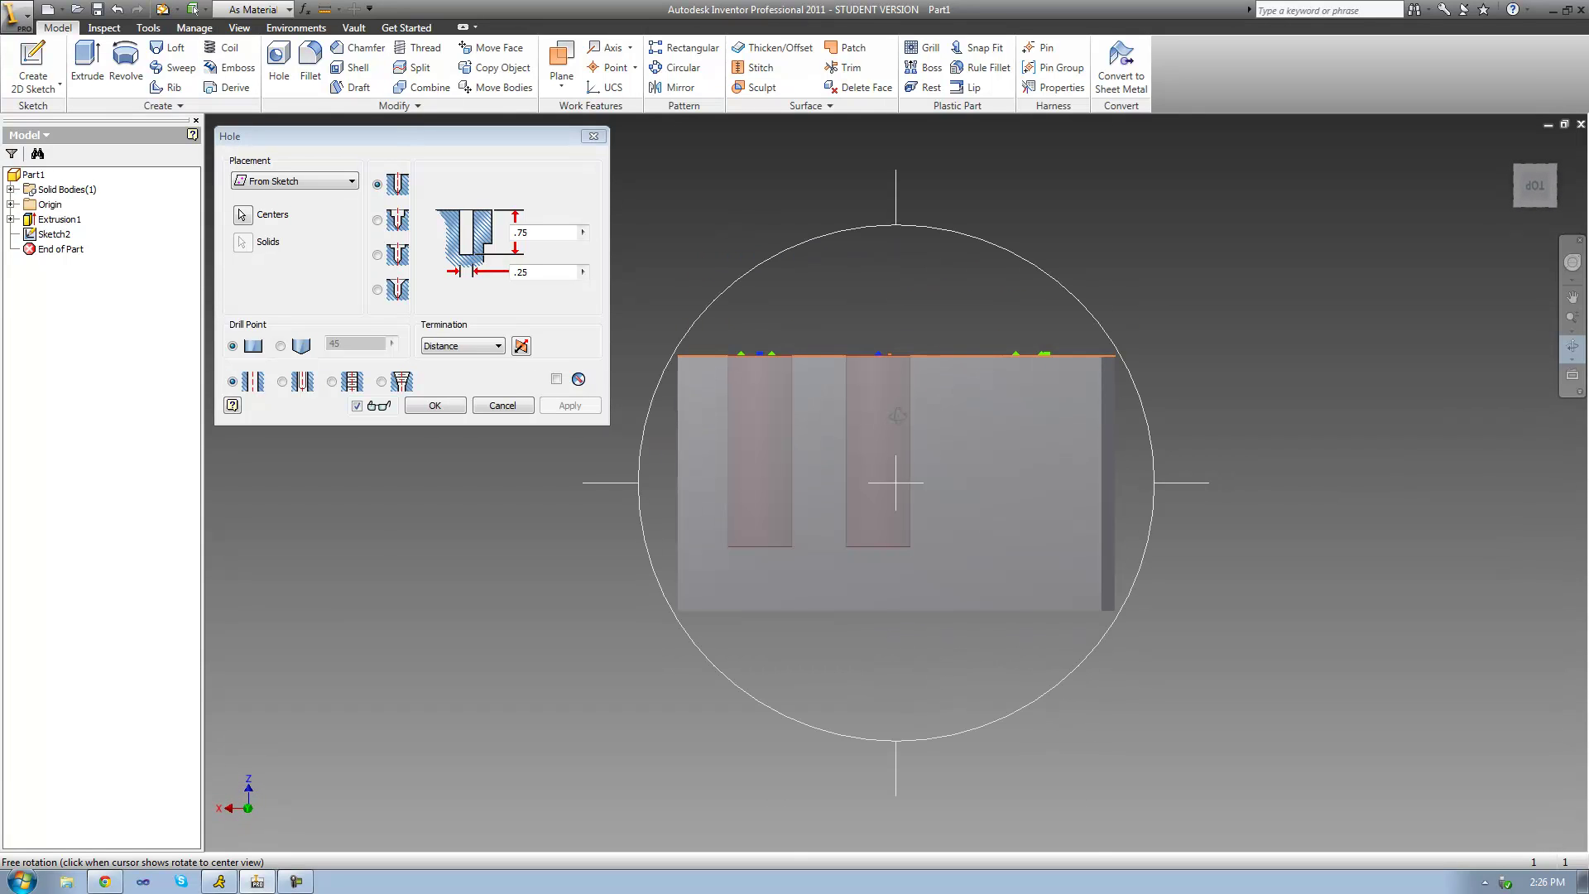
pyautogui.rightClick(901, 419)
pyautogui.click(927, 427)
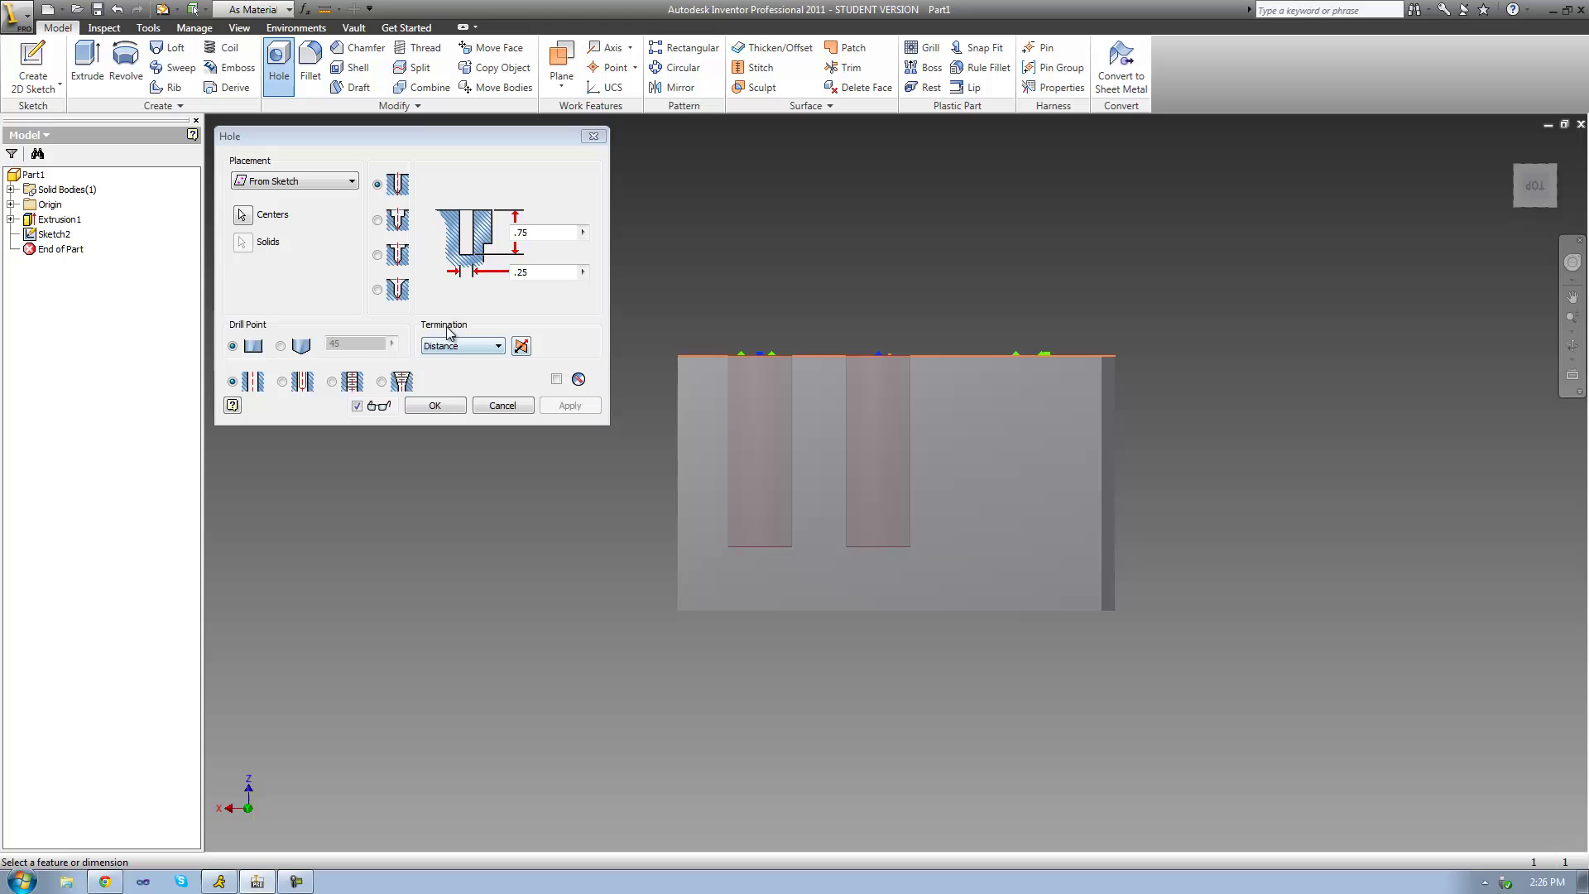
pyautogui.click(1541, 192)
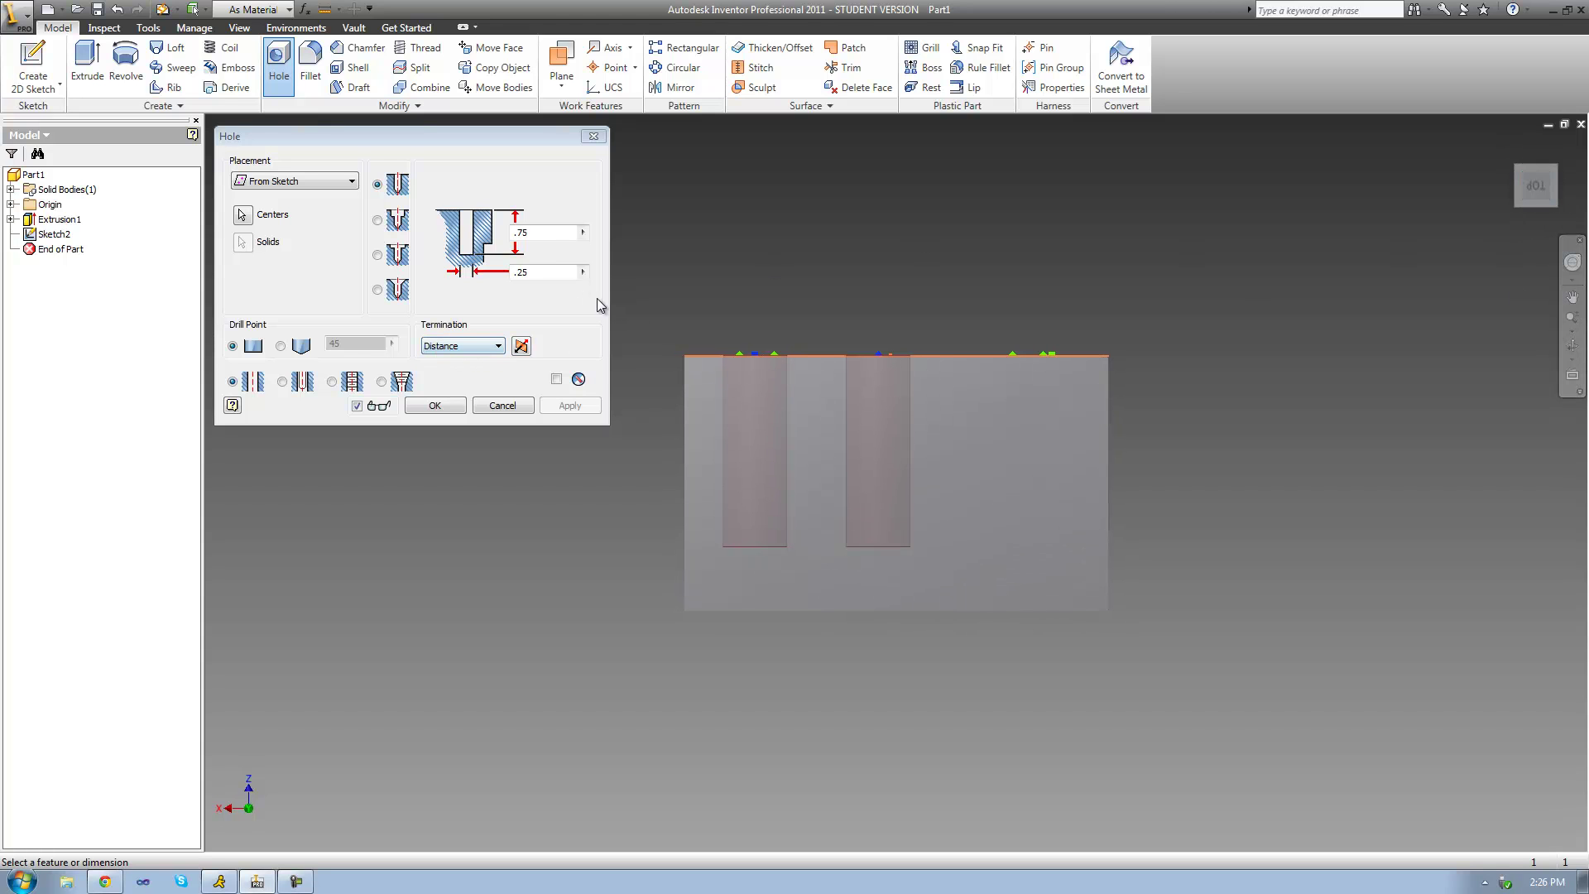
# Select the .75 depth value and orbit to see the holes in 3D
pyautogui.click(551, 232)
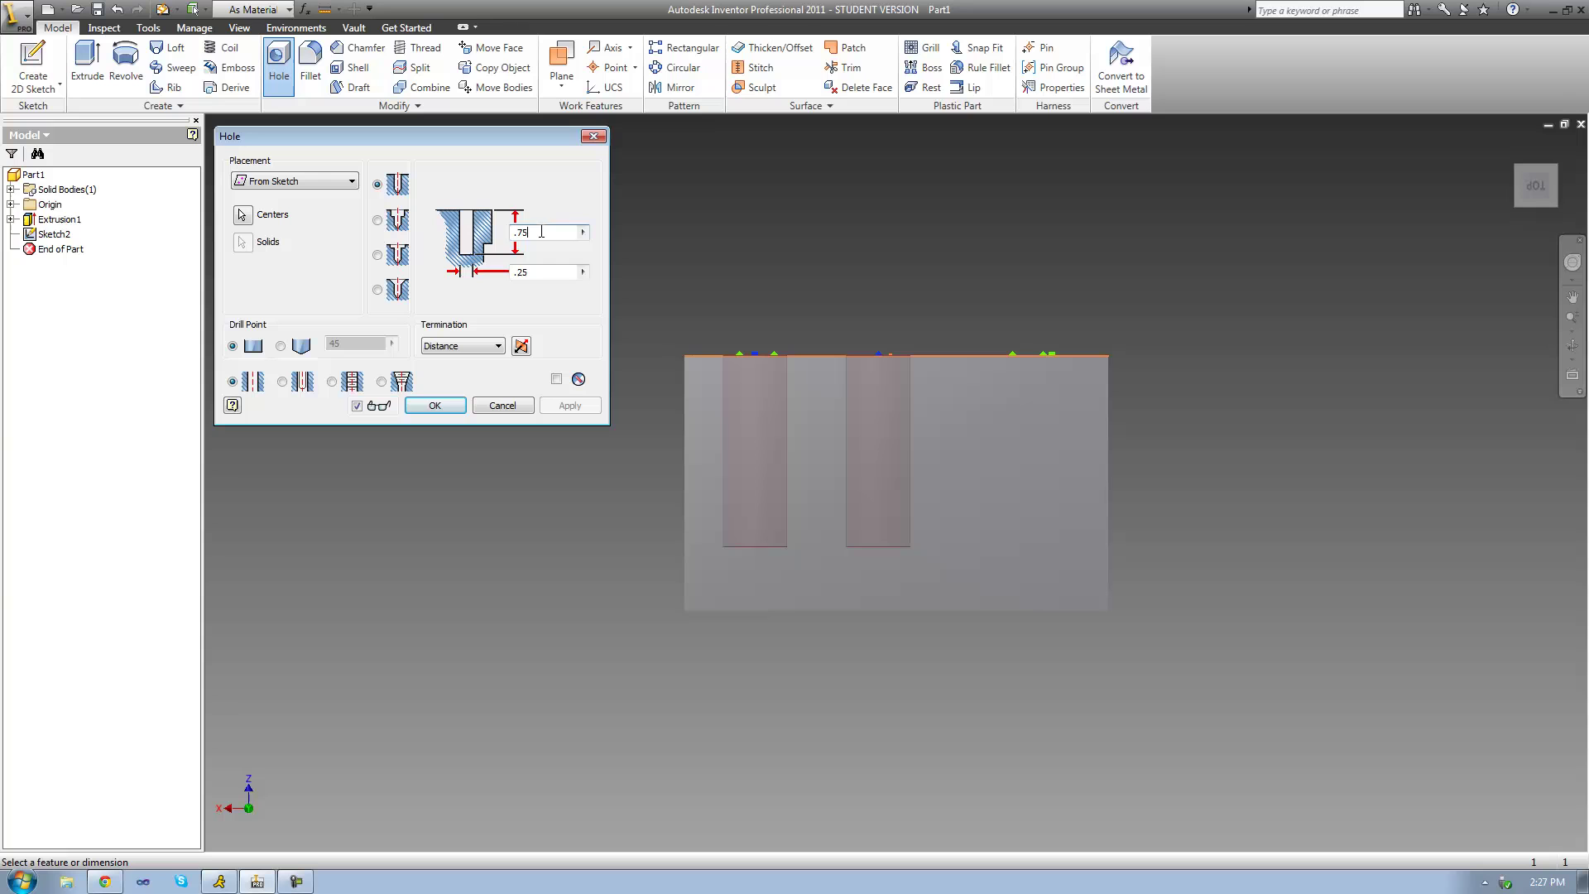
pyautogui.moveTo(542, 233); pyautogui.dragTo(505, 234)
pyautogui.click(1572, 346)
pyautogui.moveTo(993, 476); pyautogui.dragTo(1017, 439)
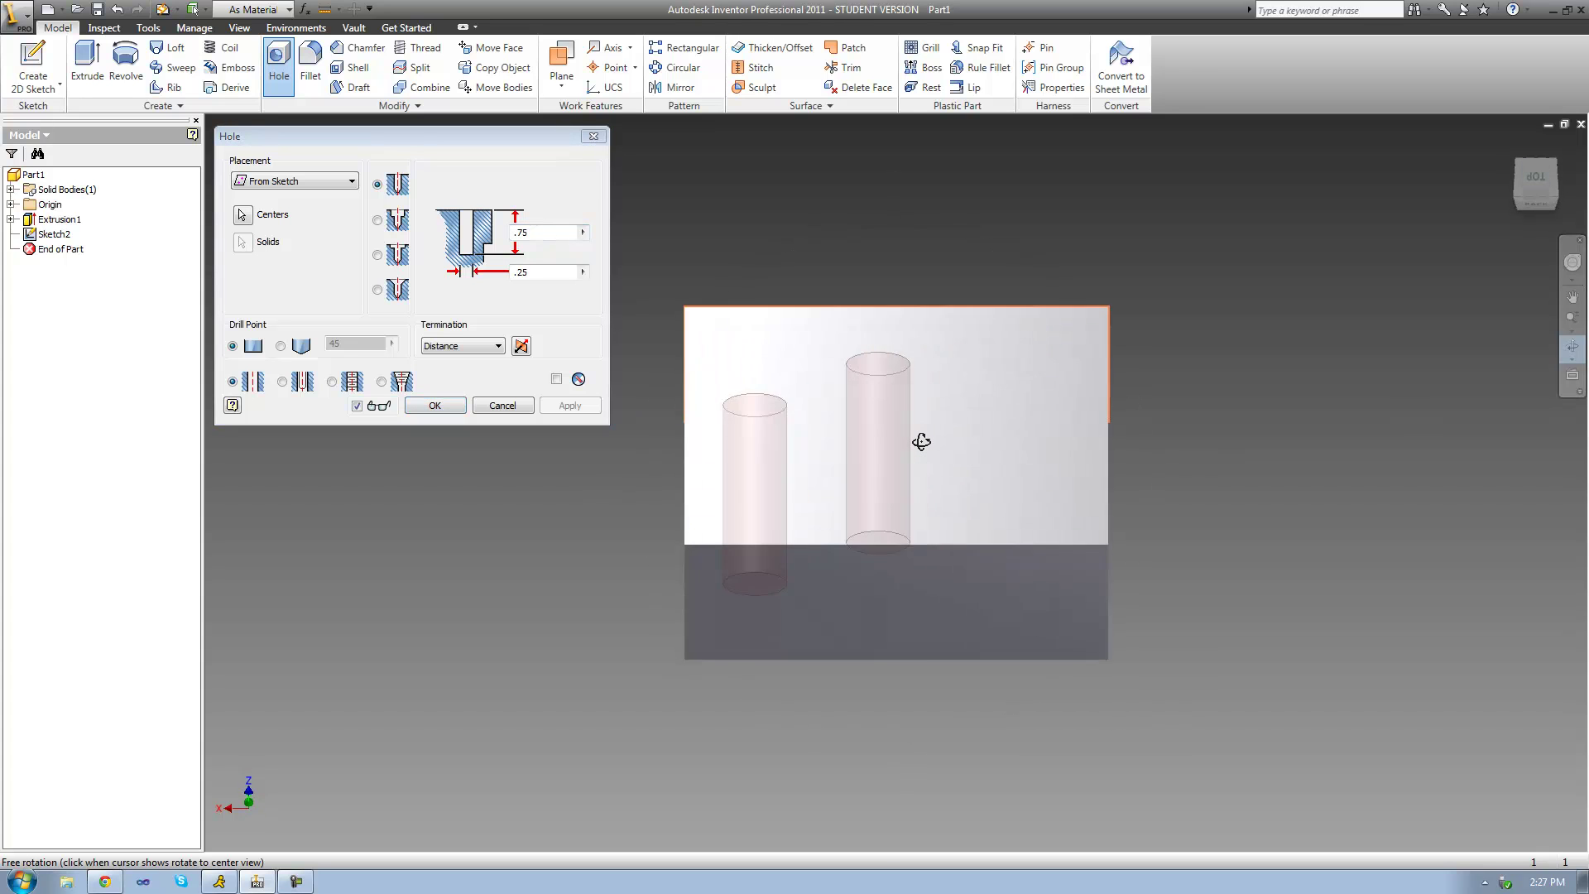
pyautogui.rightClick(987, 465)
pyautogui.click(1005, 462)
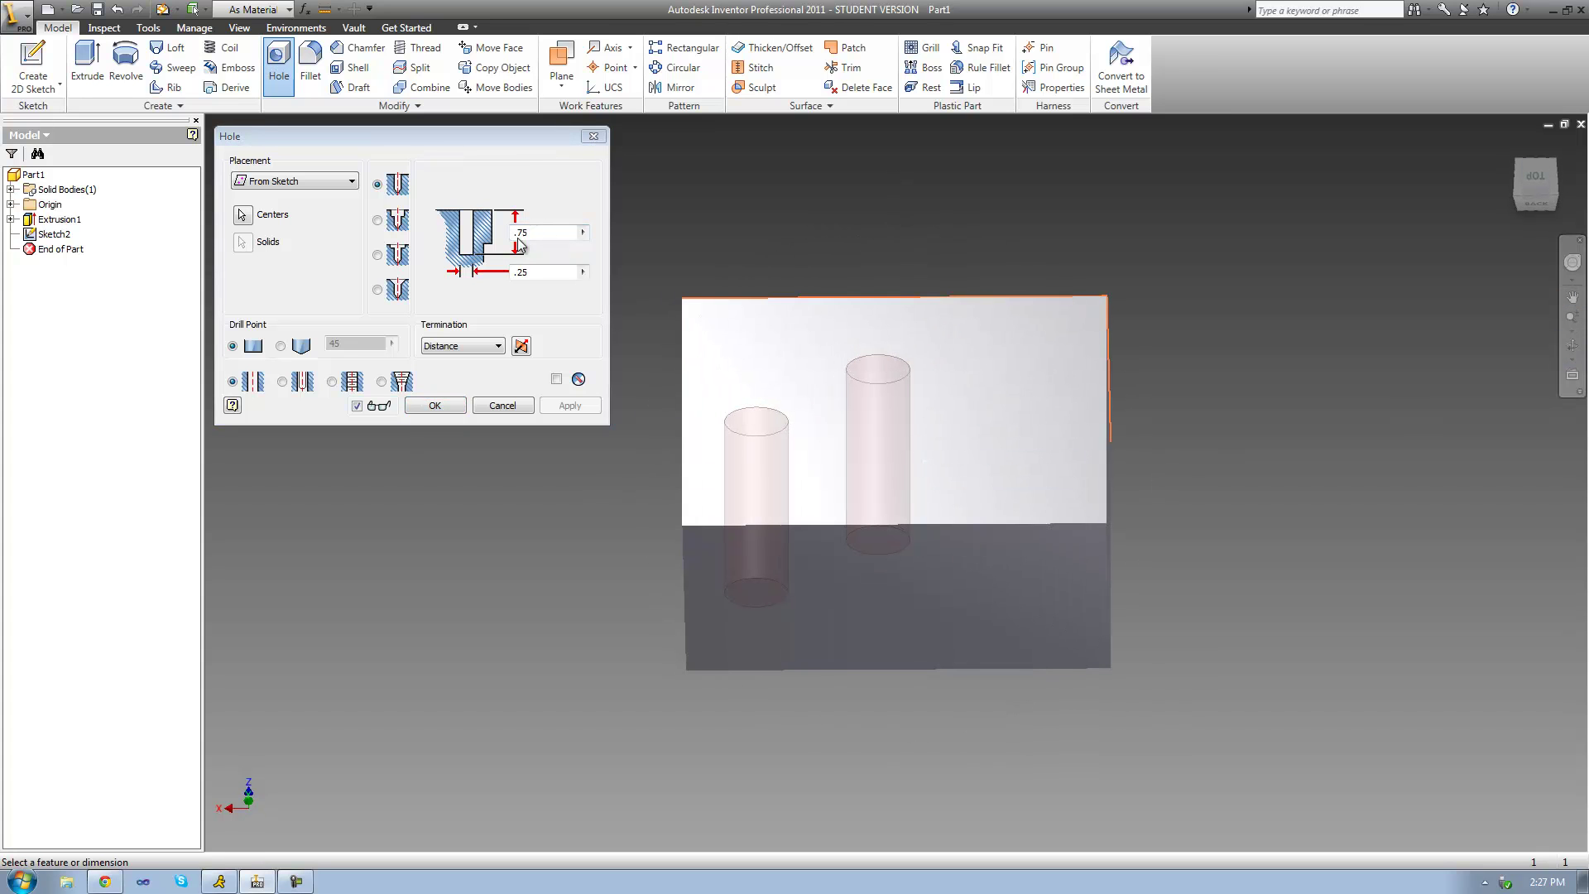
# Enter a hole depth of 100 and orbit to check the deeper holes
pyautogui.write('100')
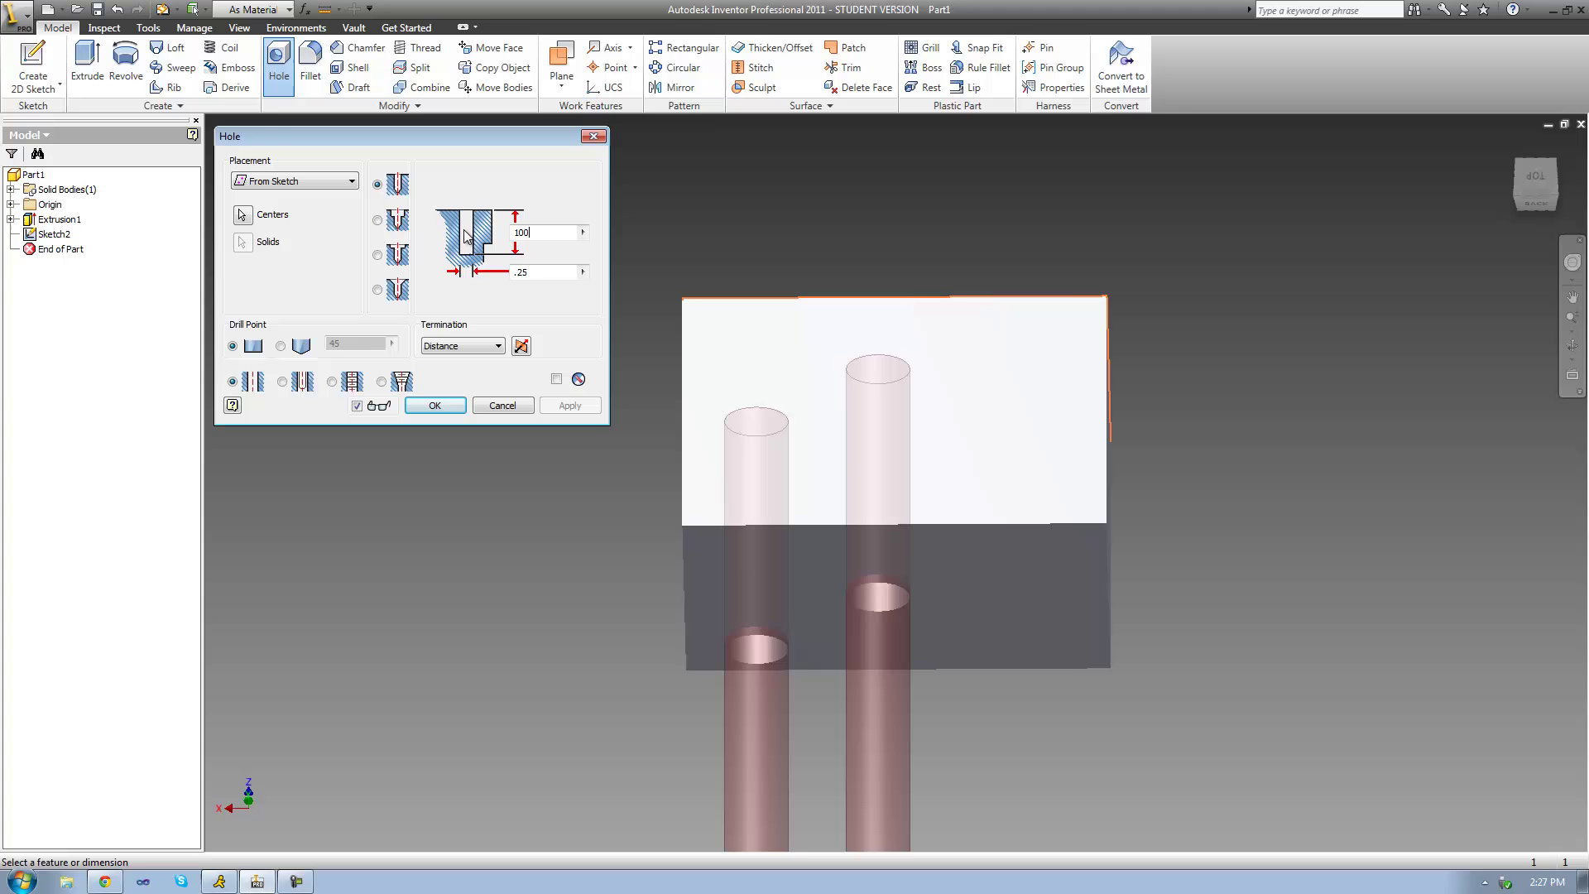
pyautogui.click(1572, 346)
pyautogui.moveTo(871, 451); pyautogui.dragTo(851, 490)
pyautogui.rightClick(898, 504)
pyautogui.click(898, 500)
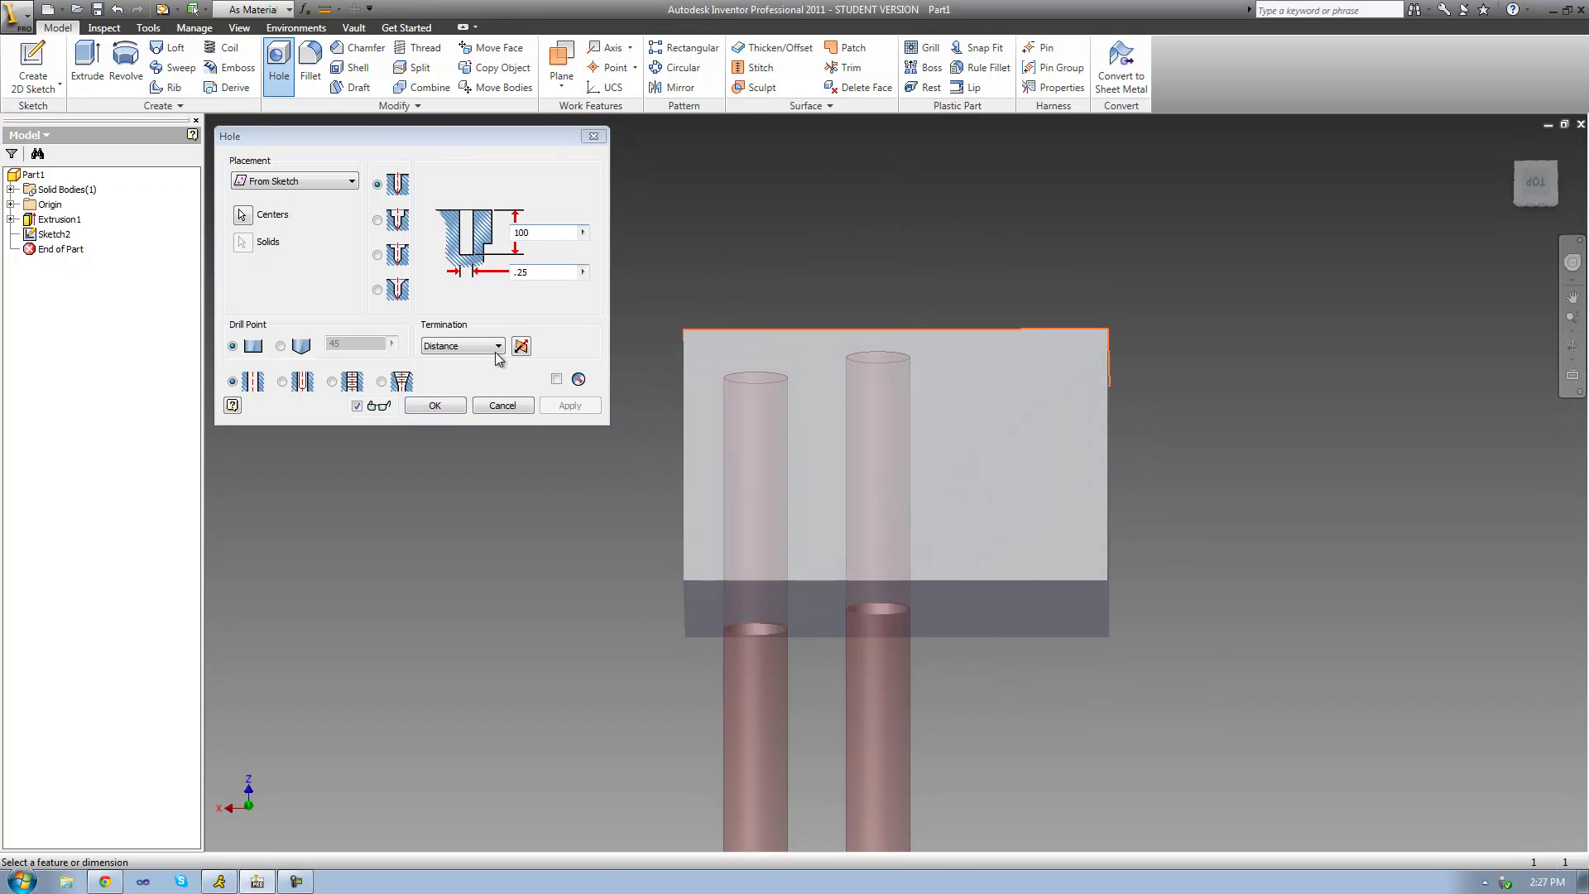
# Set the hole termination to Through All and orbit to an angled view
pyautogui.click(462, 346)
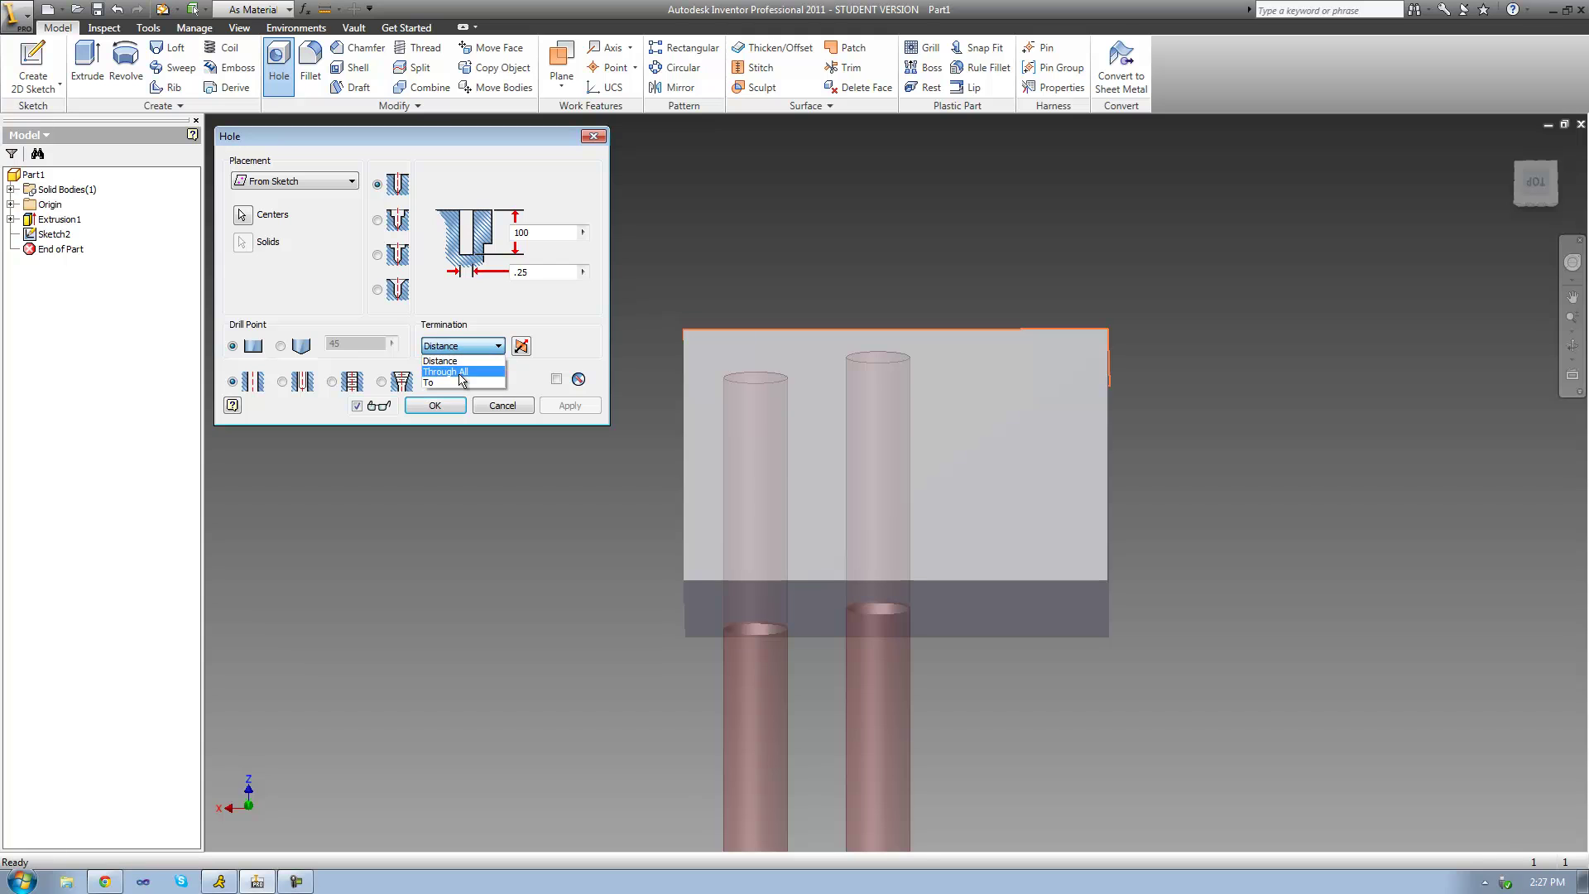
pyautogui.click(460, 374)
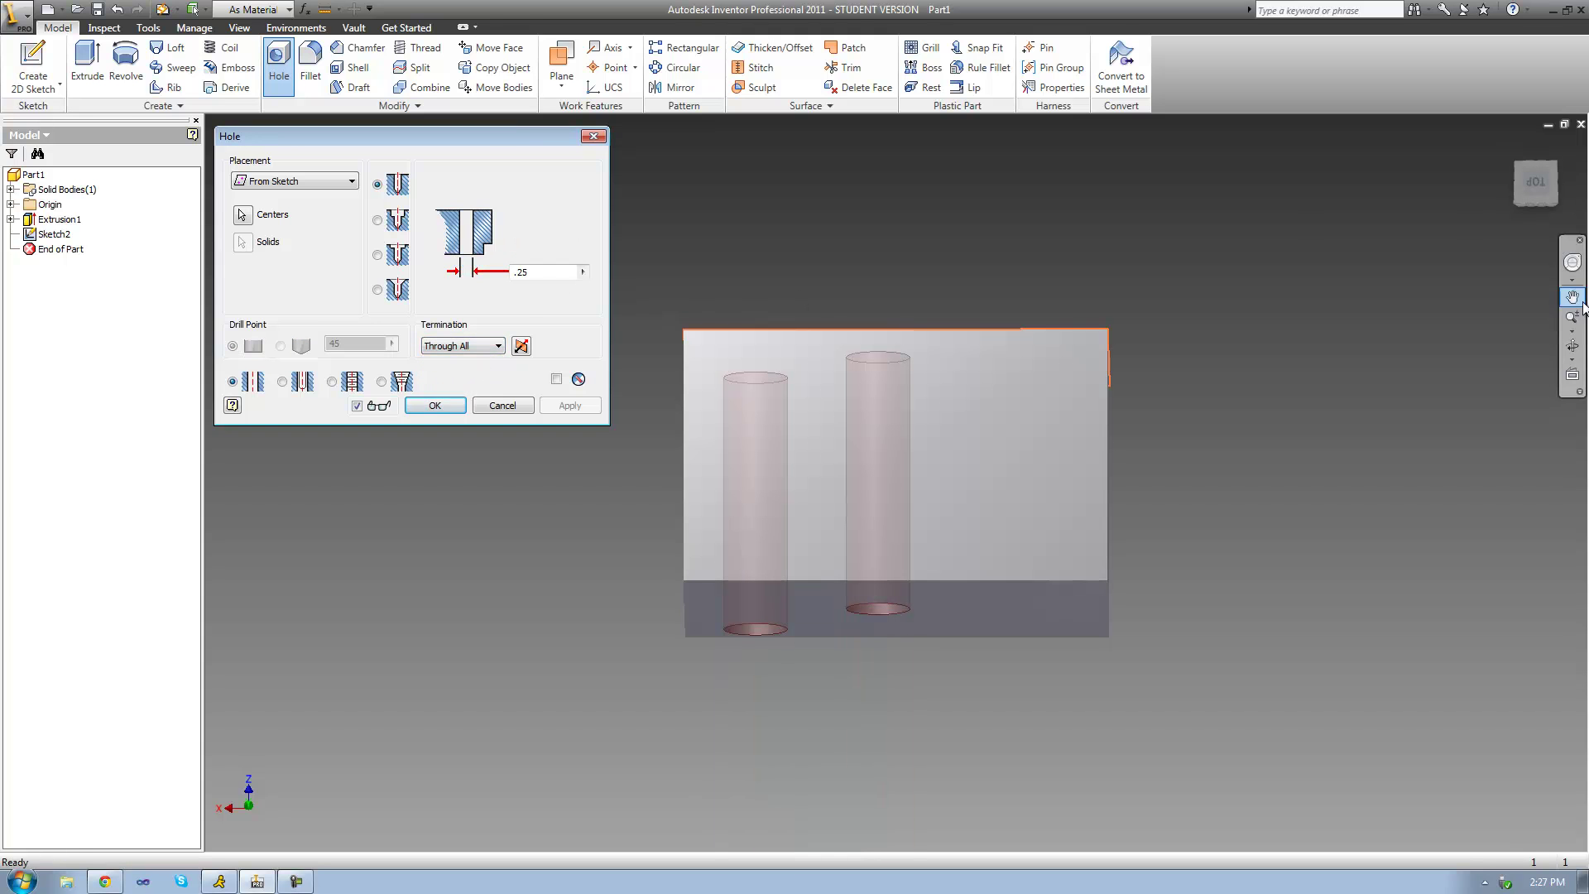
pyautogui.click(1571, 347)
pyautogui.moveTo(804, 489); pyautogui.dragTo(884, 484)
pyautogui.rightClick(895, 485)
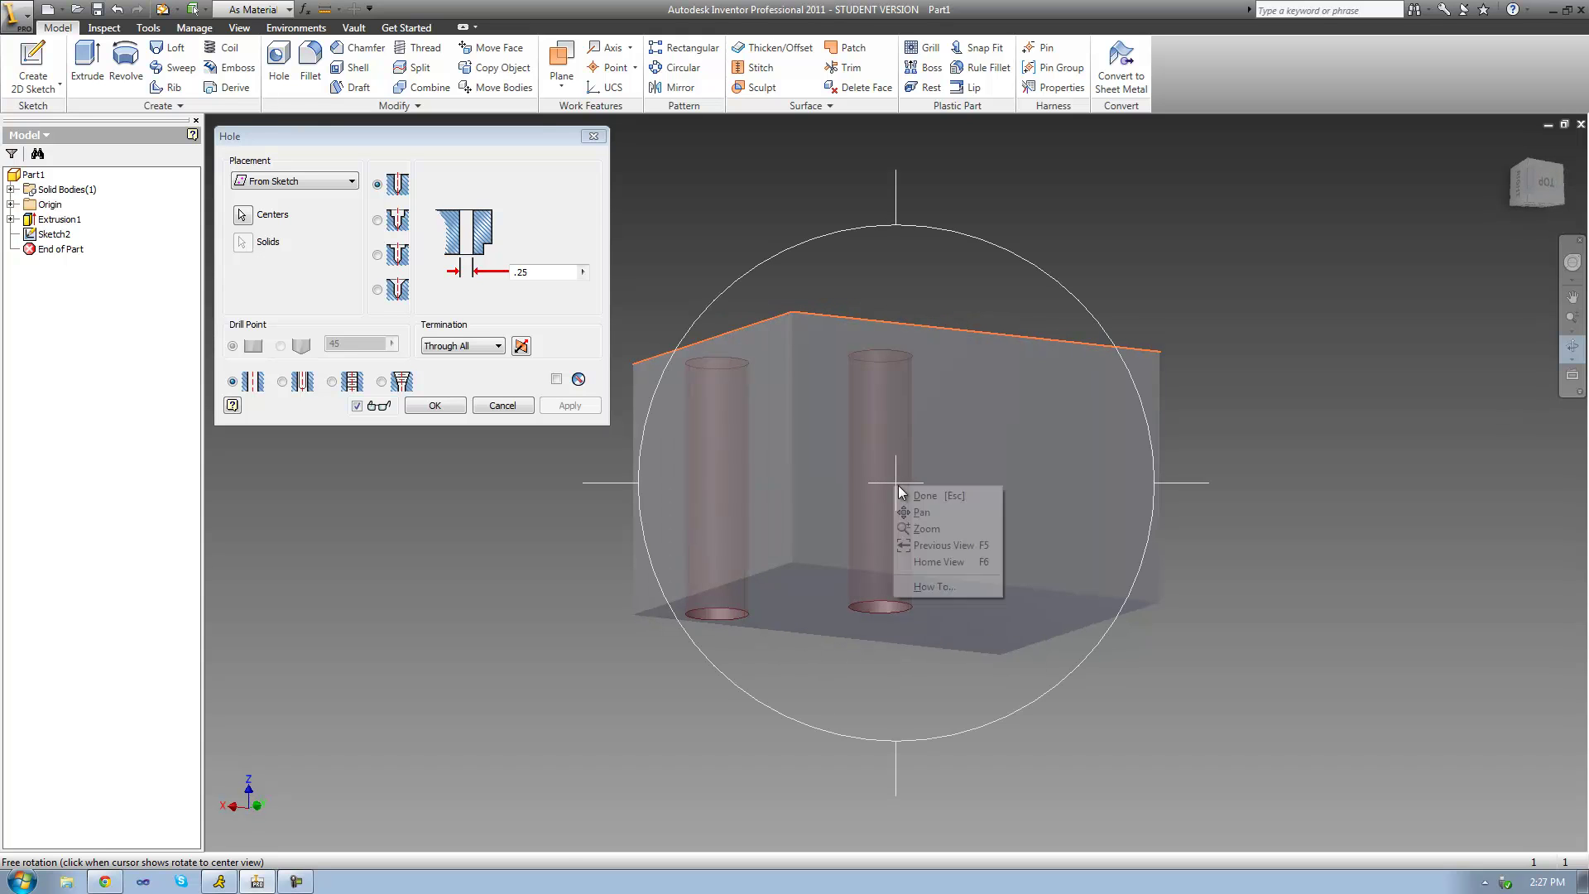
pyautogui.click(910, 488)
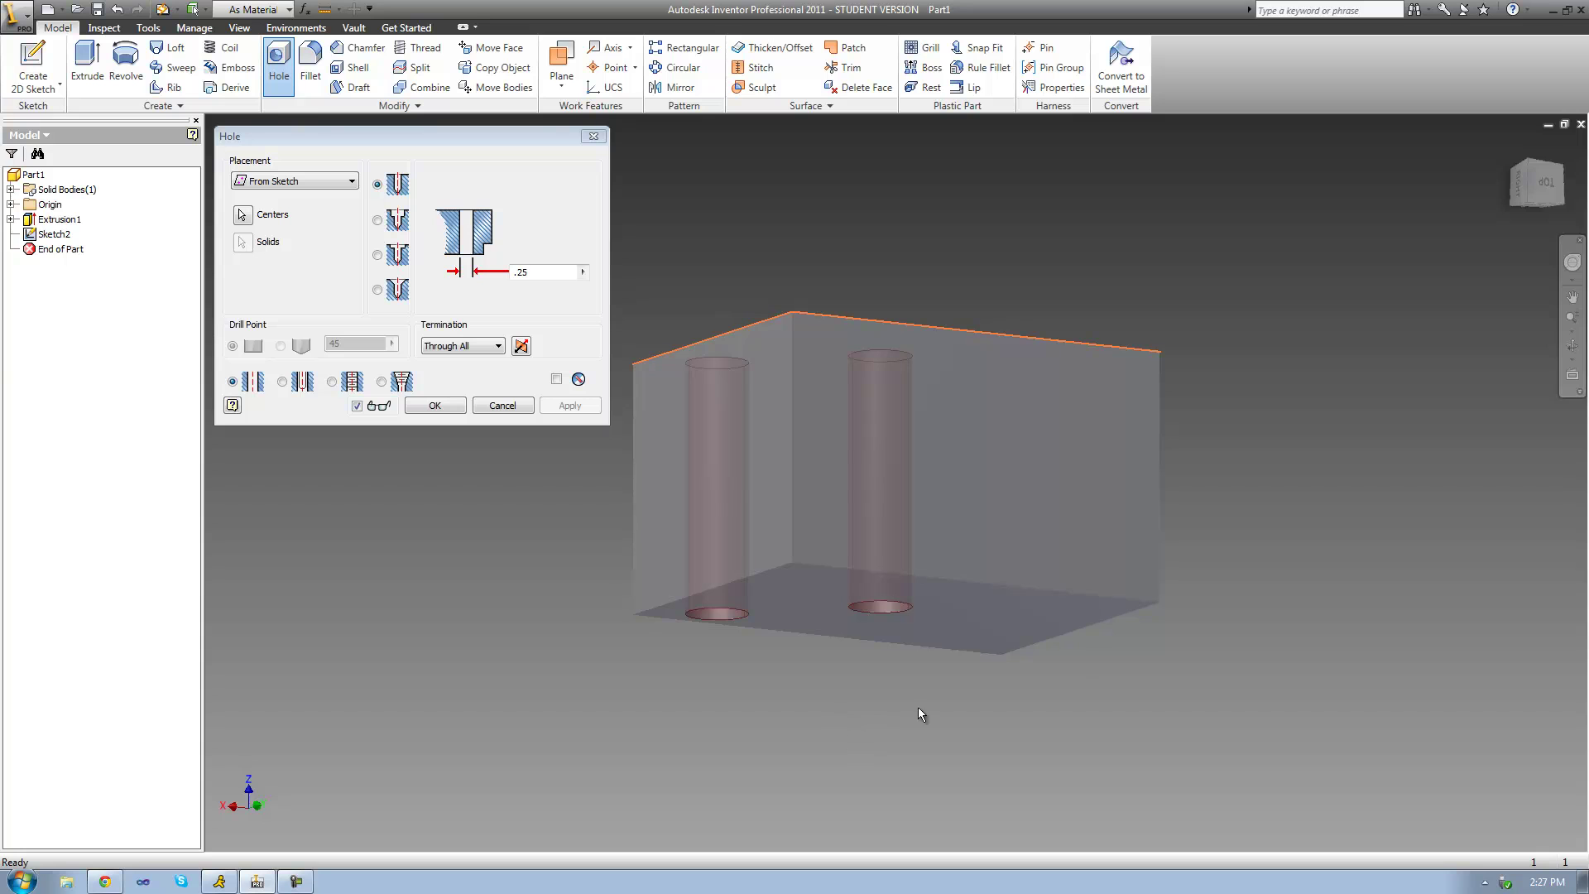
# Create the Hole1 feature and orbit to show the block's top face
pyautogui.click(435, 405)
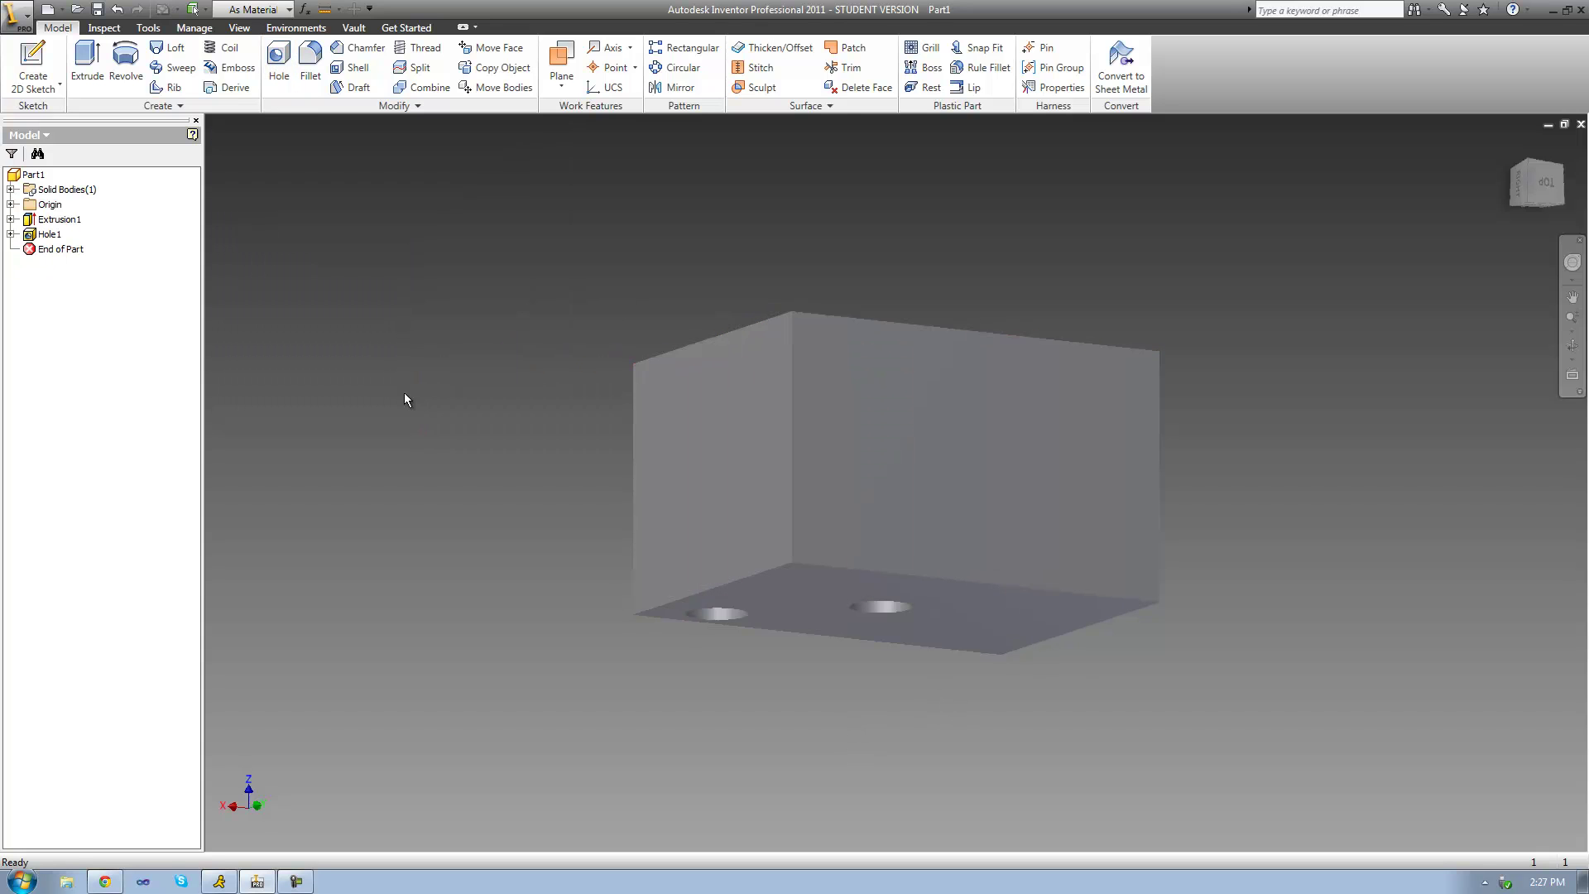
pyautogui.click(1573, 346)
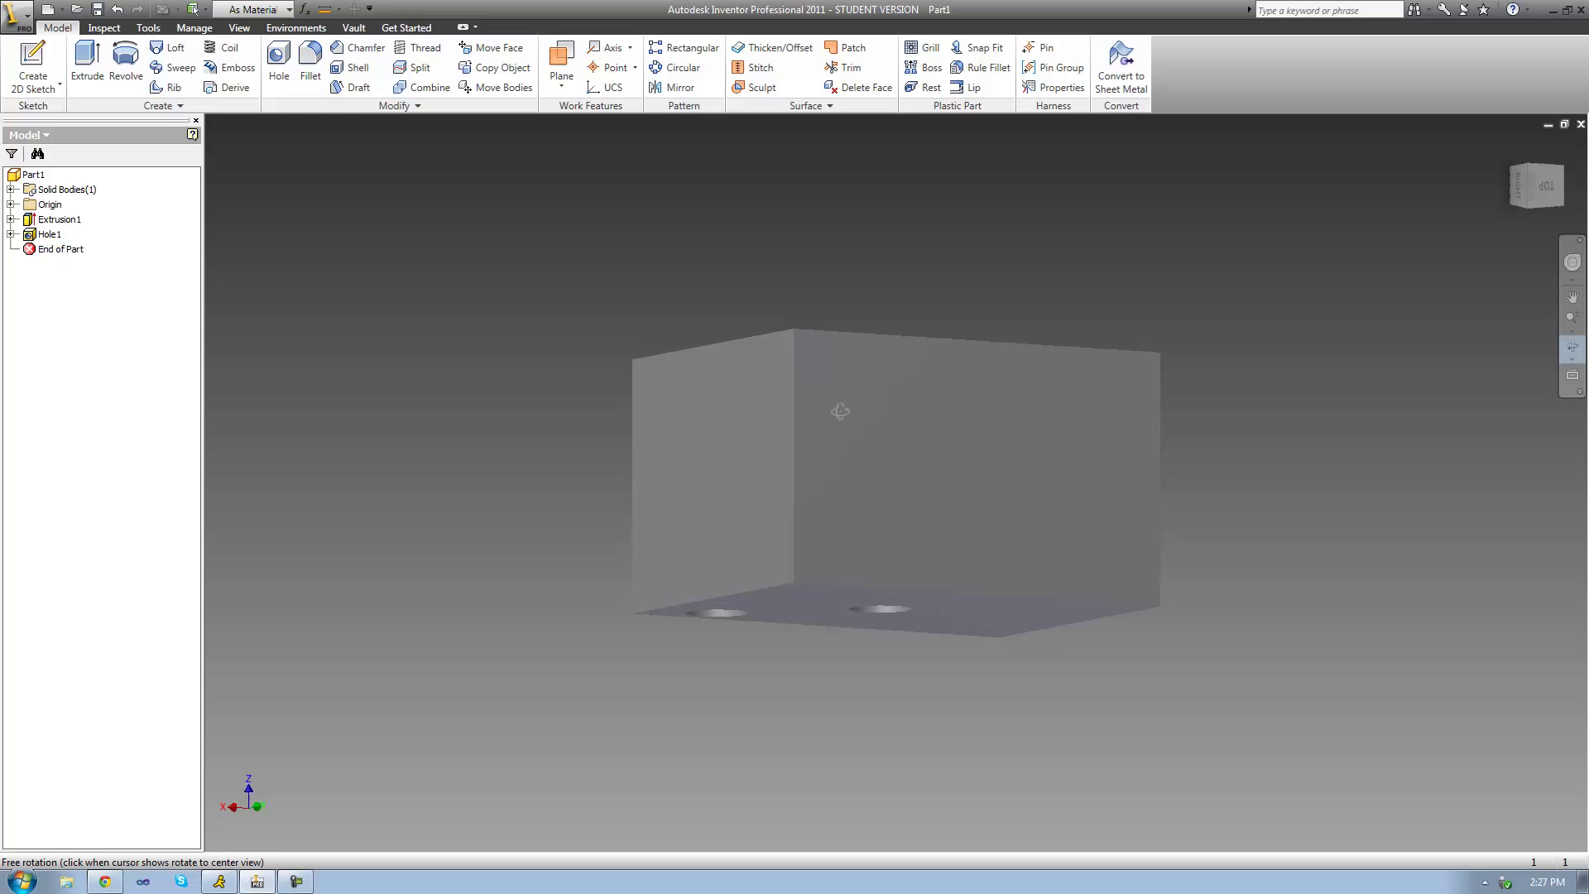
pyautogui.moveTo(836, 411); pyautogui.dragTo(855, 450)
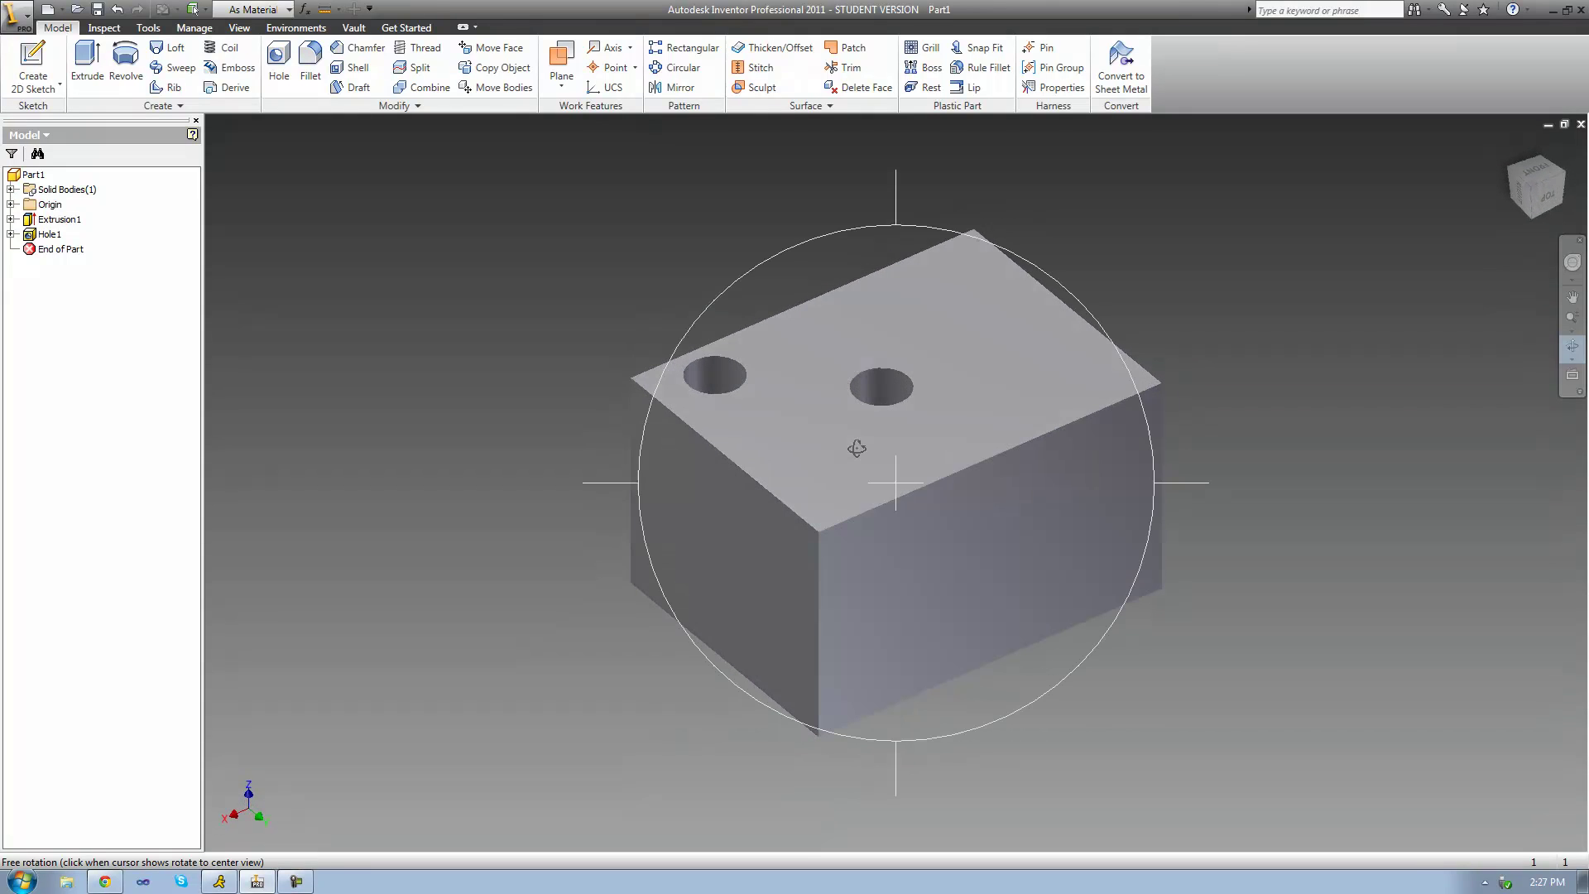
pyautogui.rightClick(857, 451)
pyautogui.click(887, 459)
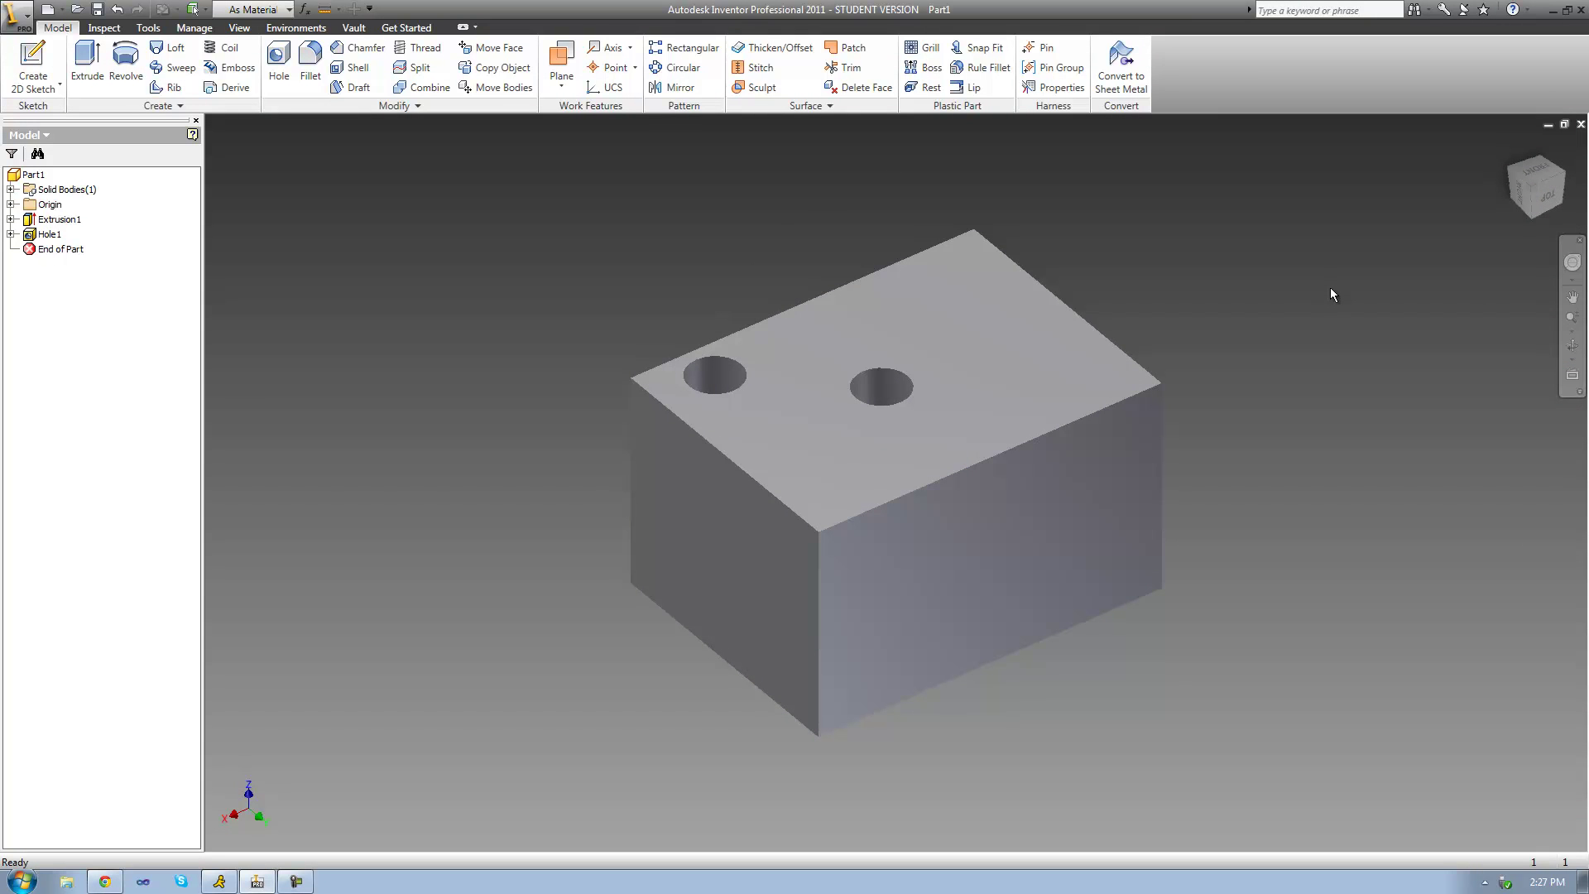